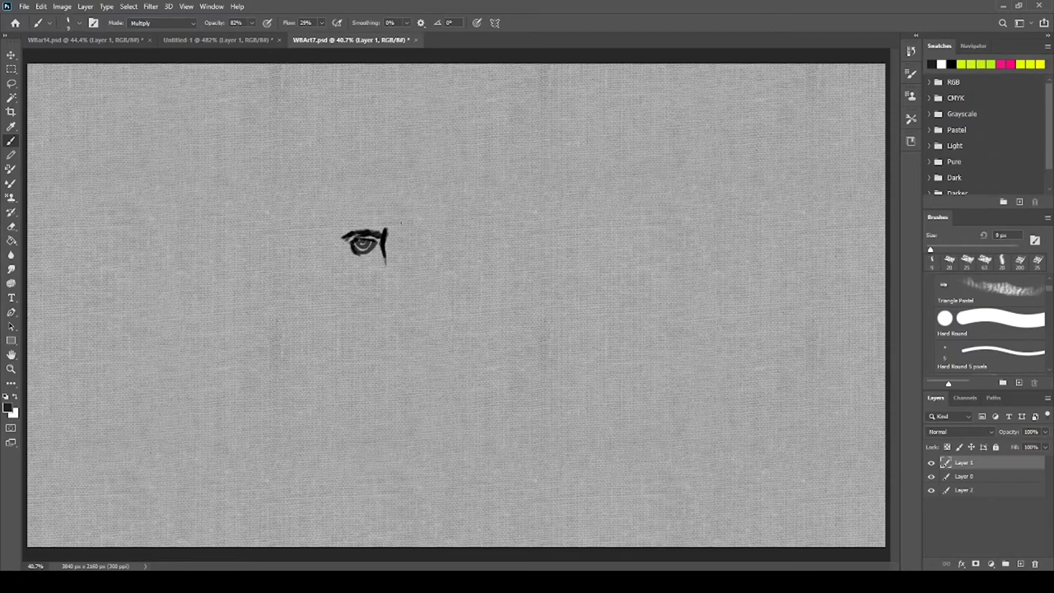
- Sketch the man's jaw line up from the chin and a small stroke beside the eye
drag(329, 371, 224, 275)
drag(339, 222, 332, 238)
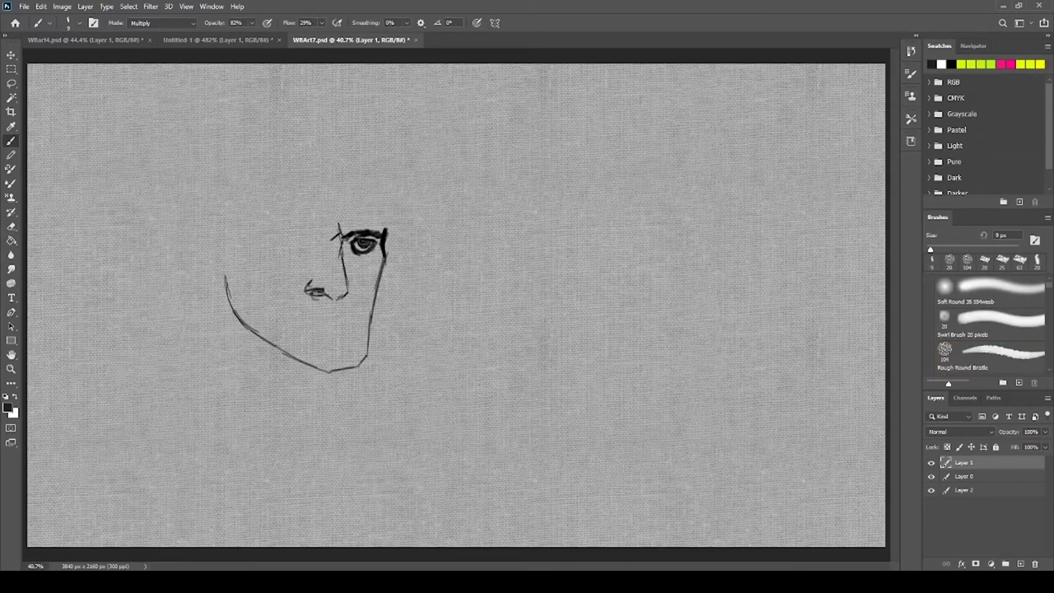
- Sketch the man's cheek, eyebrow, eye, ear, mouth and chin lines
drag(383, 256, 355, 346)
drag(258, 228, 323, 224)
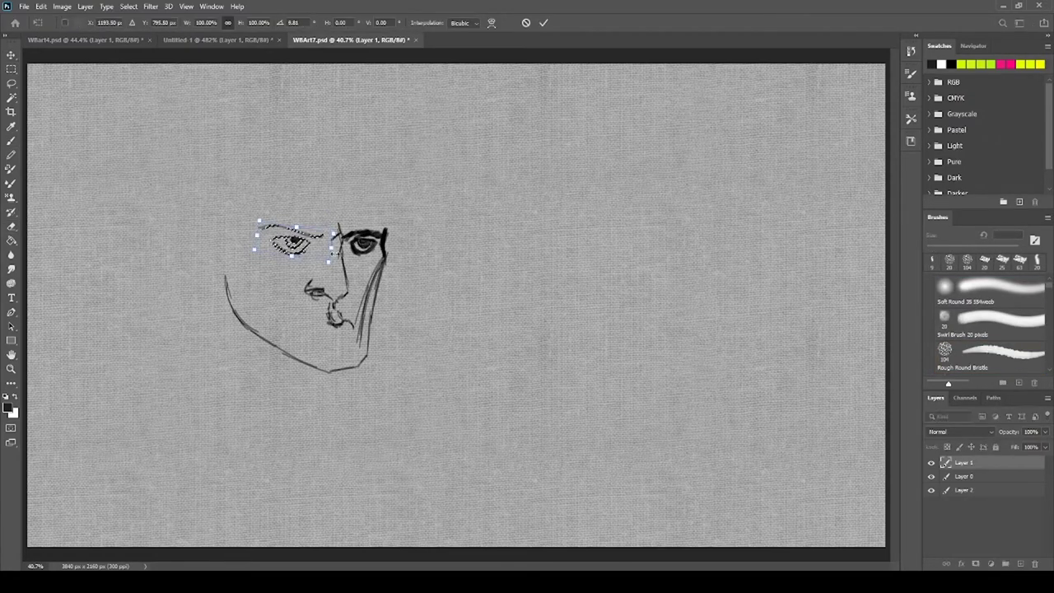
drag(210, 231, 229, 290)
drag(234, 179, 241, 234)
drag(309, 326, 362, 322)
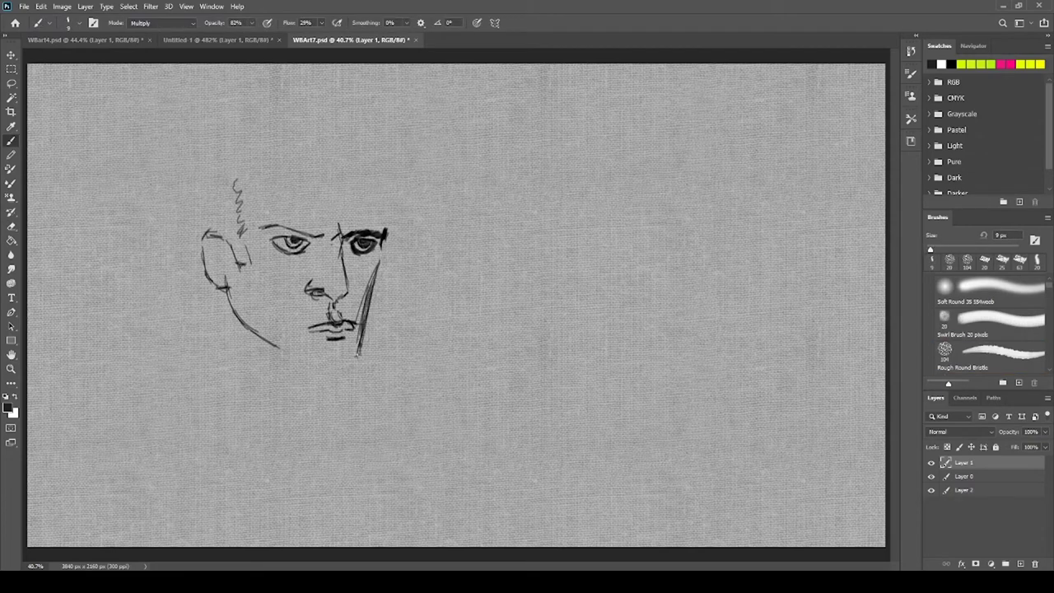
drag(313, 368, 360, 360)
- Rough in the man's hair mass, back of head, neck, eyebrows and nose
drag(265, 173, 383, 177)
drag(193, 156, 333, 97)
drag(177, 177, 202, 313)
drag(203, 162, 191, 323)
drag(262, 346, 274, 407)
drag(262, 228, 383, 227)
drag(338, 233, 346, 280)
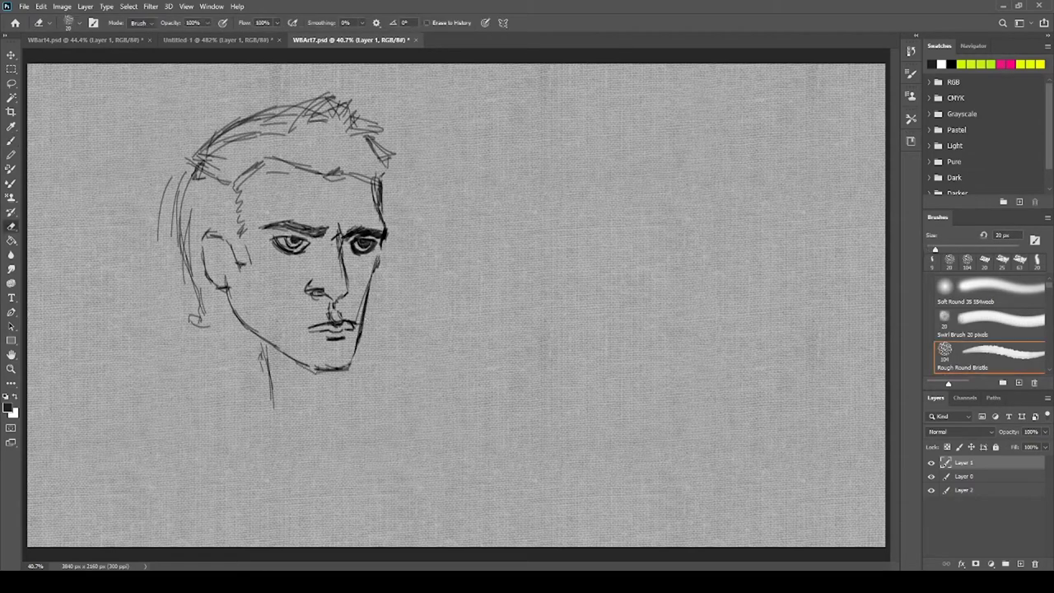
- Add hair swoops, shoulder and collar lines, and ear detail to the man
drag(387, 221, 457, 248)
drag(492, 185, 468, 304)
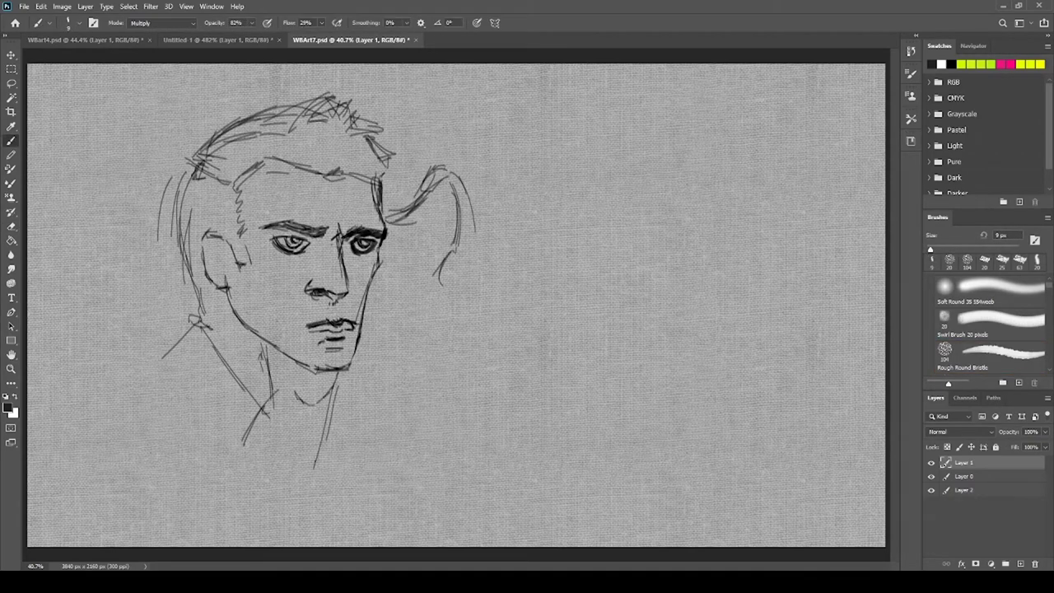
drag(334, 388, 315, 466)
drag(362, 354, 428, 404)
drag(405, 403, 333, 461)
drag(213, 245, 226, 281)
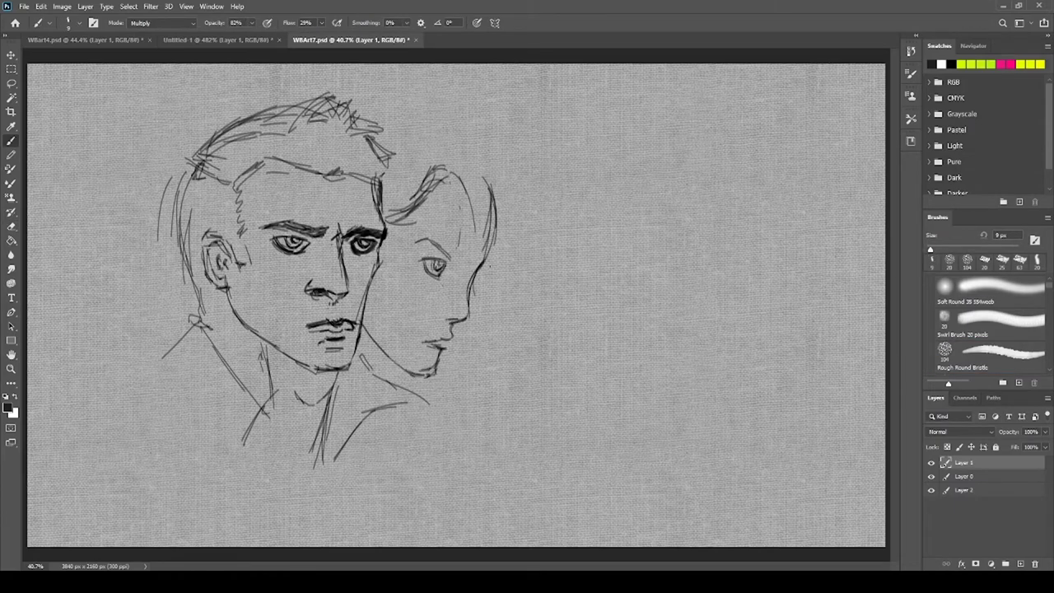
- Sketch the woman's face profile, chin, long hair and shoulders
drag(481, 262, 461, 320)
drag(486, 174, 510, 404)
drag(416, 116, 498, 188)
drag(494, 148, 502, 419)
drag(384, 219, 420, 190)
drag(386, 403, 445, 351)
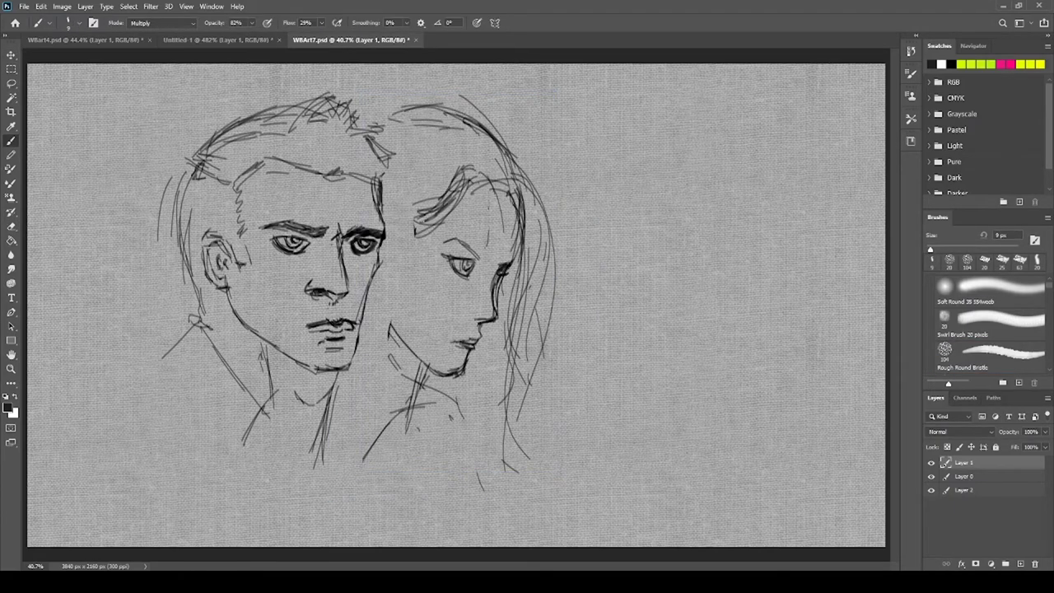
drag(426, 210, 339, 449)
drag(494, 188, 473, 425)
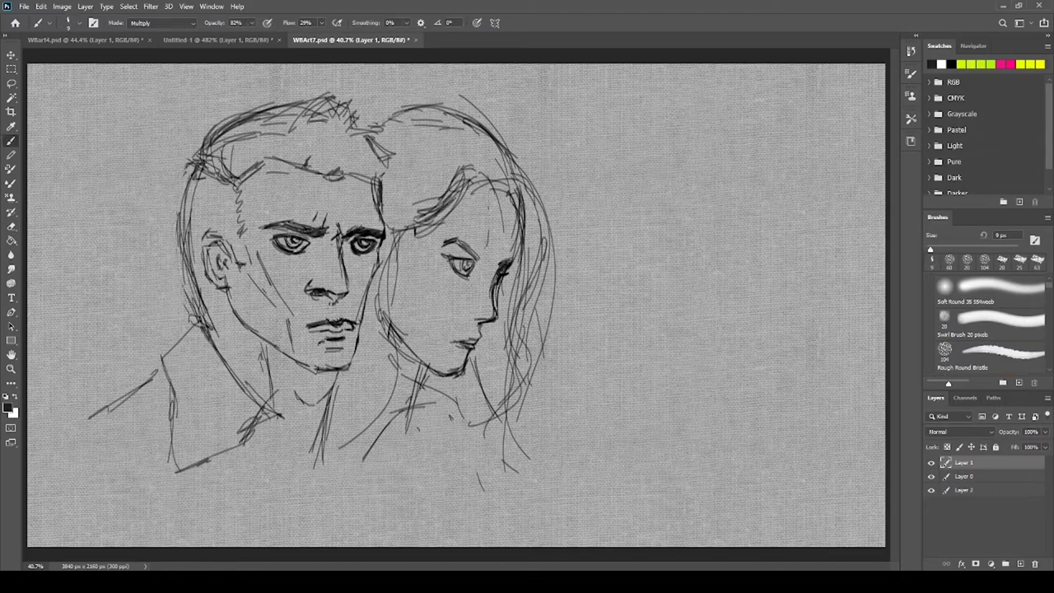
- Add bangs, long flowing hair strands and a shoulder curve to the woman
drag(445, 239, 517, 250)
drag(457, 222, 342, 498)
drag(395, 346, 322, 469)
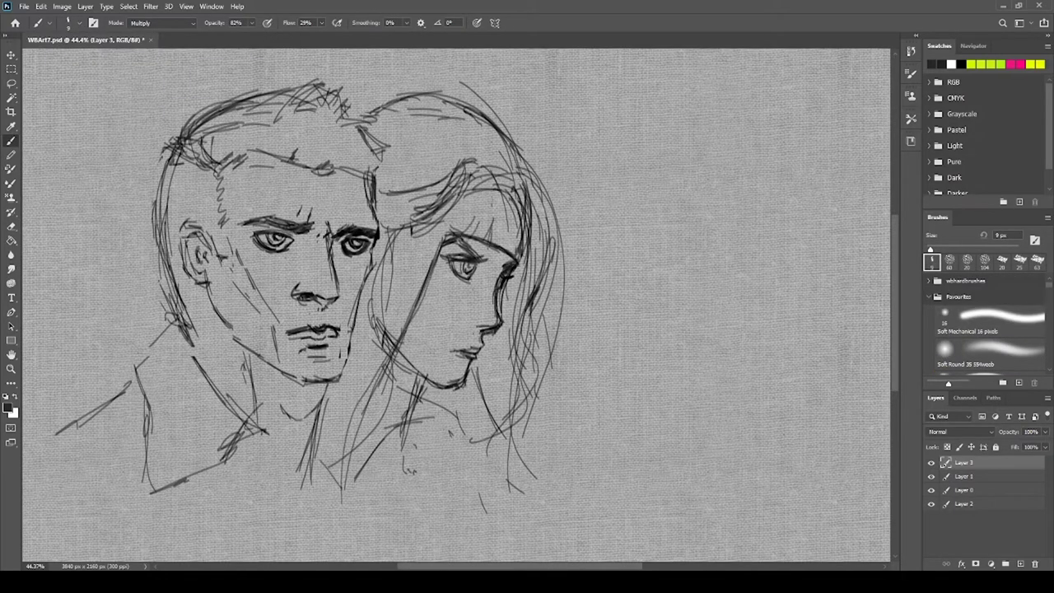
drag(379, 131, 527, 202)
drag(436, 232, 329, 440)
drag(315, 449, 385, 502)
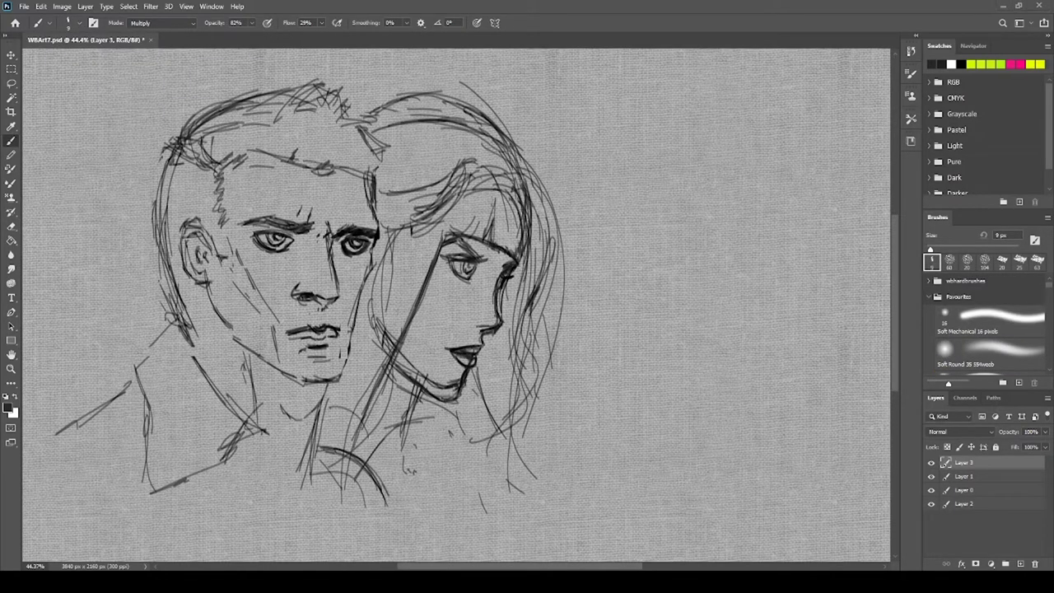
- Refine both figures' necks plus the man's hair, face contour and jaw
drag(325, 387, 264, 432)
drag(413, 387, 395, 469)
drag(412, 306, 367, 400)
drag(227, 169, 279, 322)
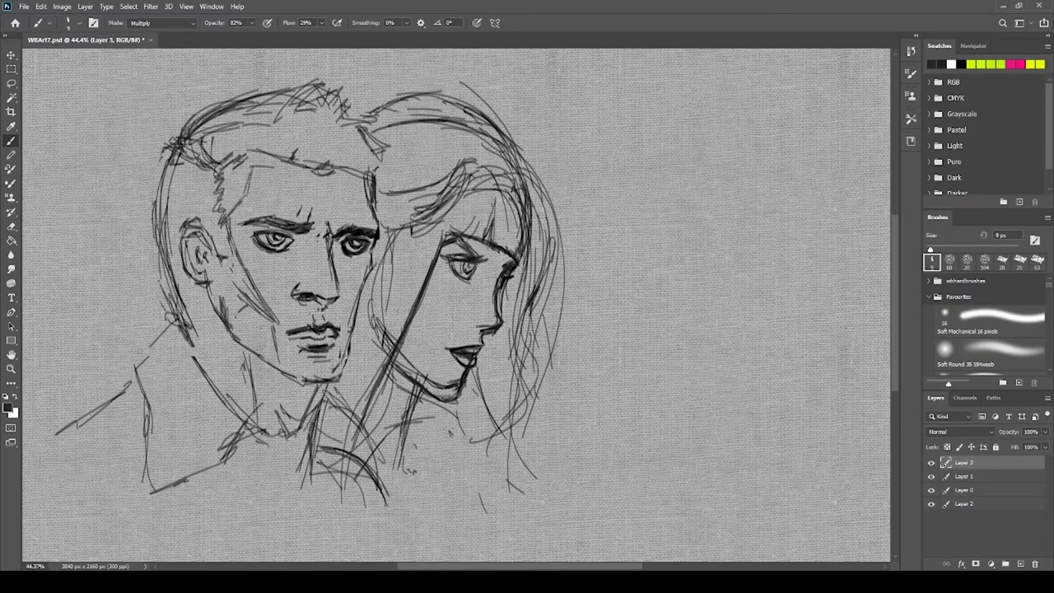
drag(362, 123, 392, 169)
drag(143, 137, 183, 173)
drag(169, 114, 234, 252)
drag(255, 318, 226, 428)
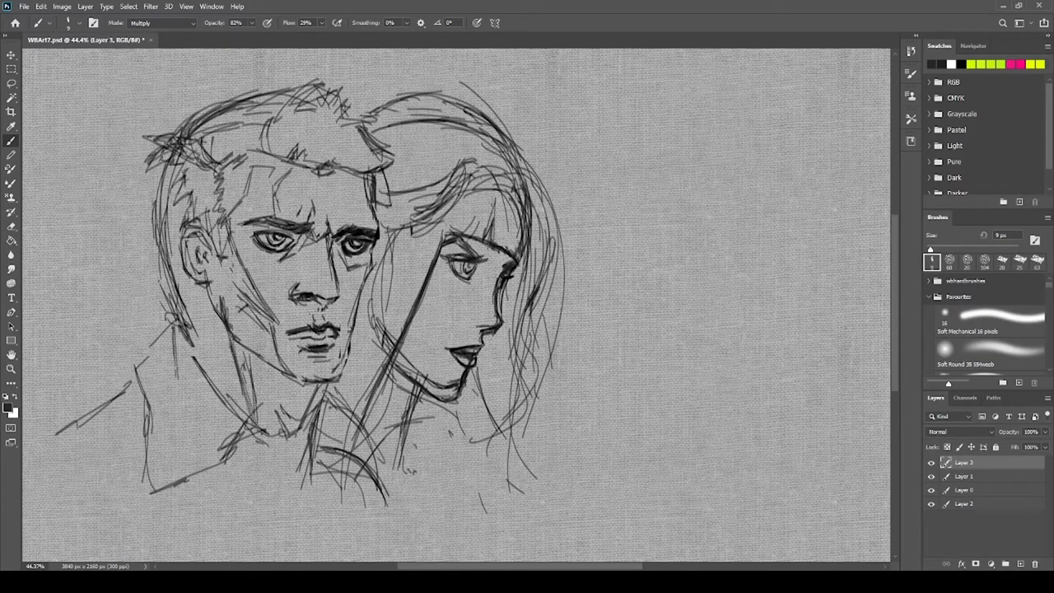
- Extend the neck lines toward the bottom and ink the right edge of the woman's hair
drag(177, 326, 145, 420)
drag(443, 249, 306, 494)
drag(436, 405, 424, 542)
drag(410, 415, 418, 500)
drag(399, 461, 443, 494)
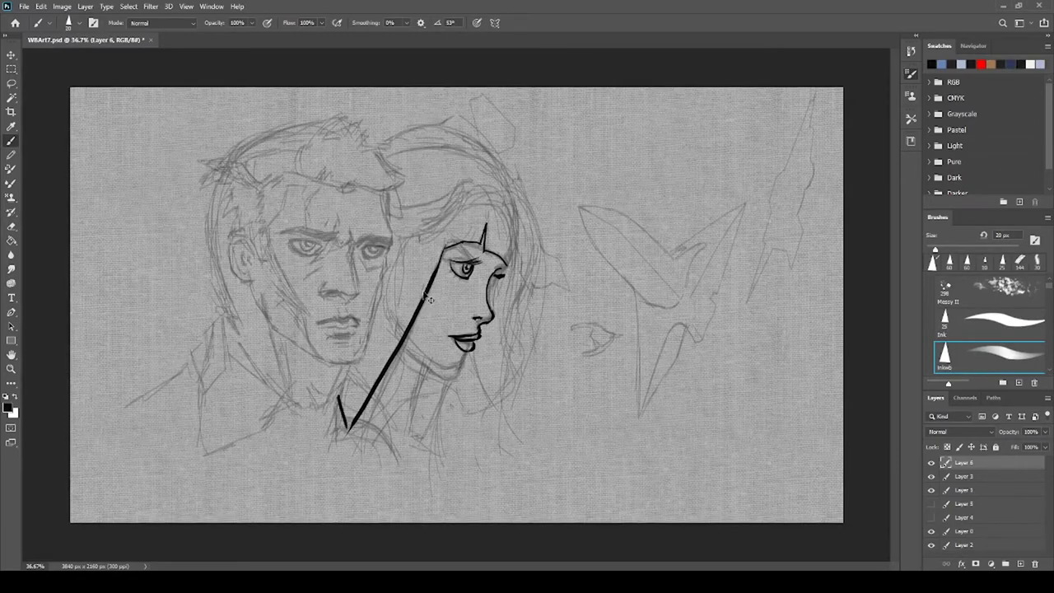
drag(504, 262, 511, 222)
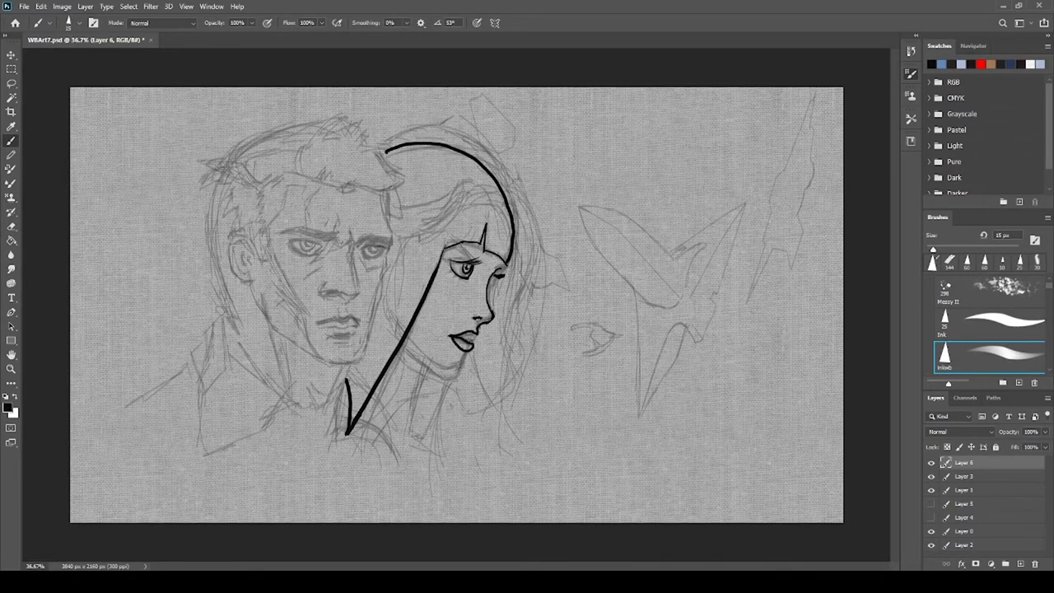
- Ink the woman's jaw line and a stroke above her eye, shrinking the brush to 6 px
drag(406, 338, 465, 355)
key(e)
key(b)
drag(461, 255, 477, 242)
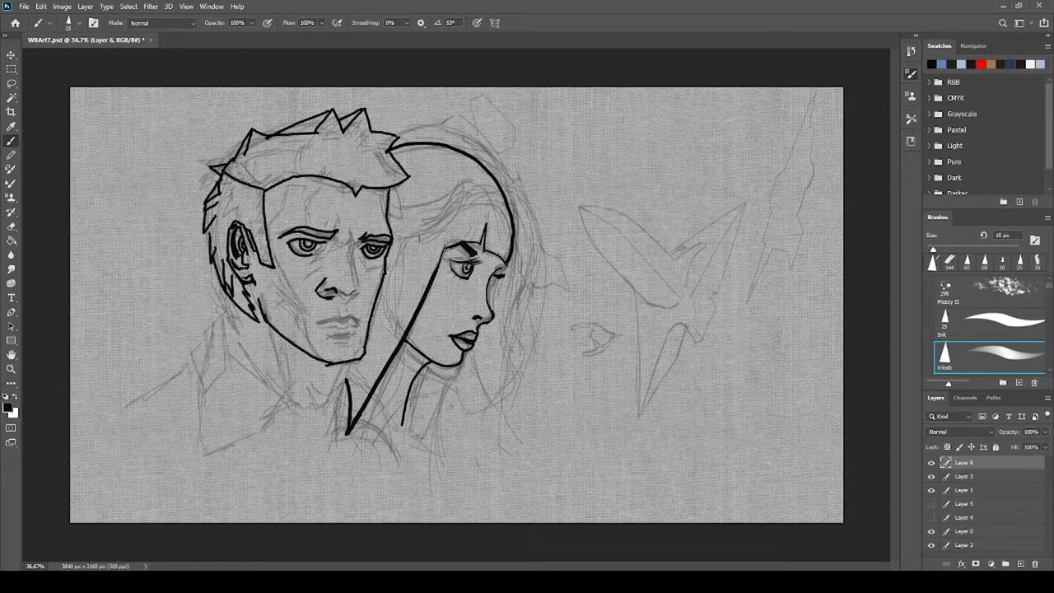
key(bracketleft)
key(bracketleft)
key(bracketleft)
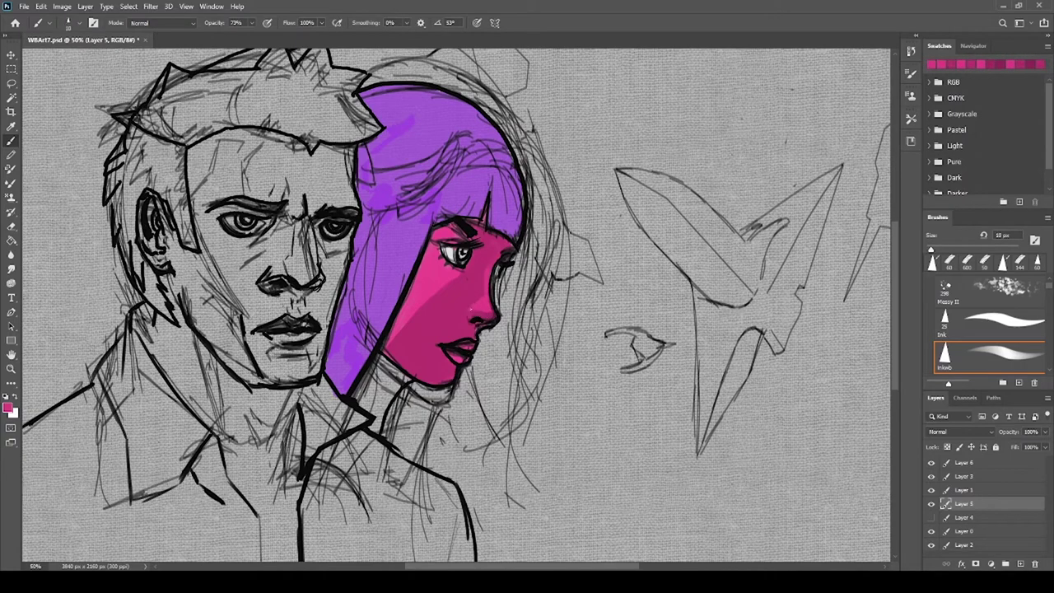
- Sample pink and purple, shade the hair edge down the neck and paint the hair solid purple
key(i)
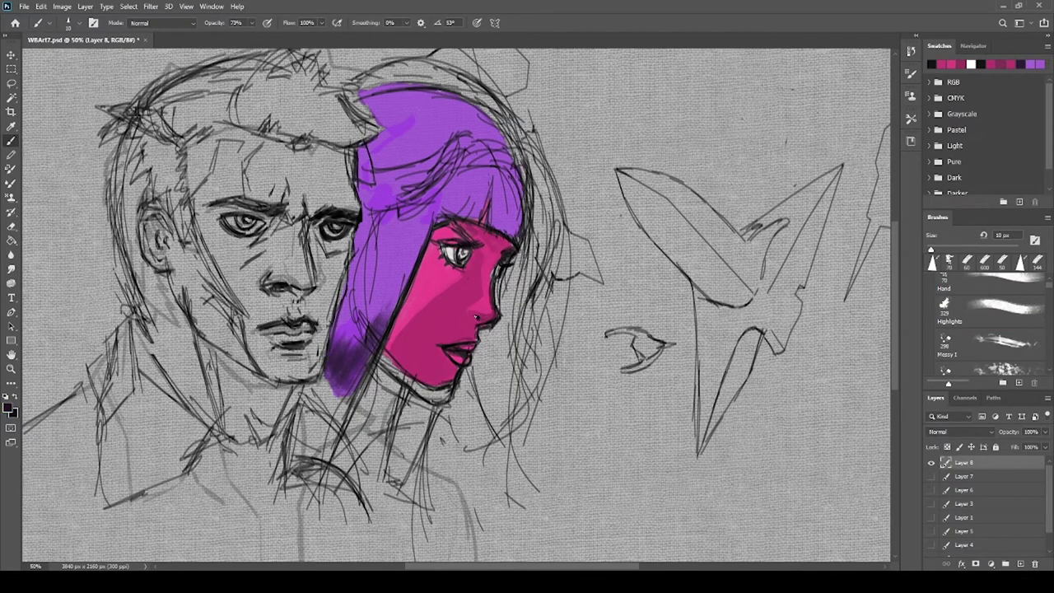
key(4)
key(9)
alt+click(481, 317)
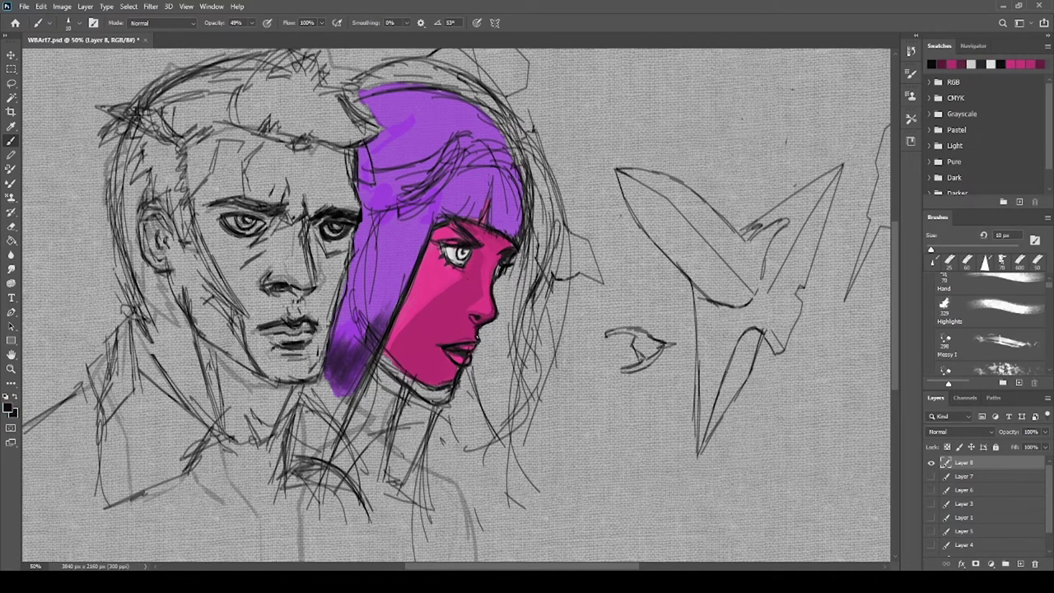
drag(347, 416, 380, 330)
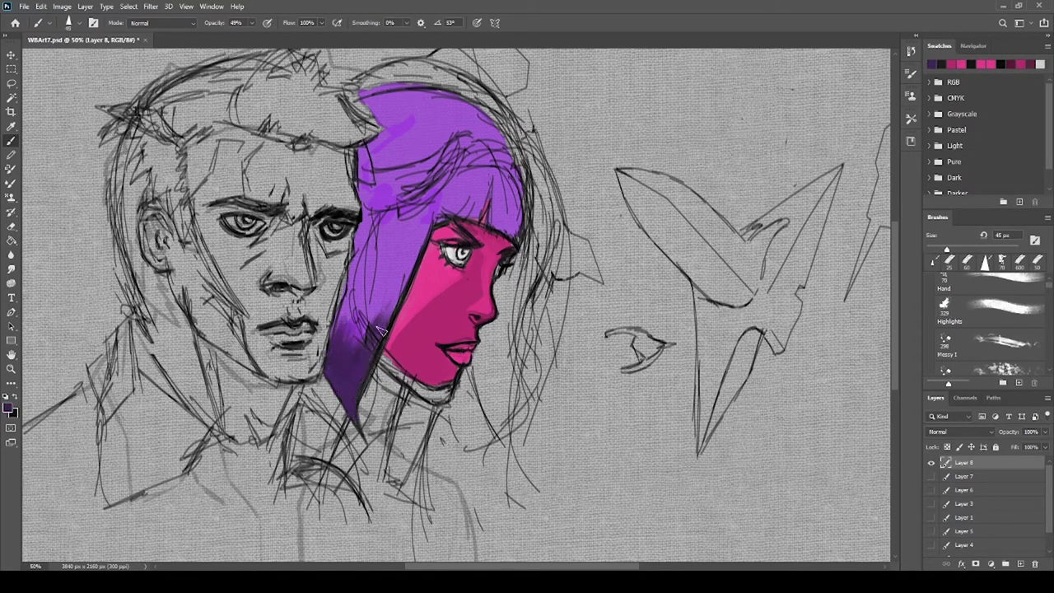
alt+click(495, 210)
key(0)
drag(461, 190, 379, 107)
- Shade the hair dark purple with the Hand brush and outline it in black, undoing stray bang strands
click(988, 284)
drag(354, 396, 371, 156)
drag(387, 280, 499, 159)
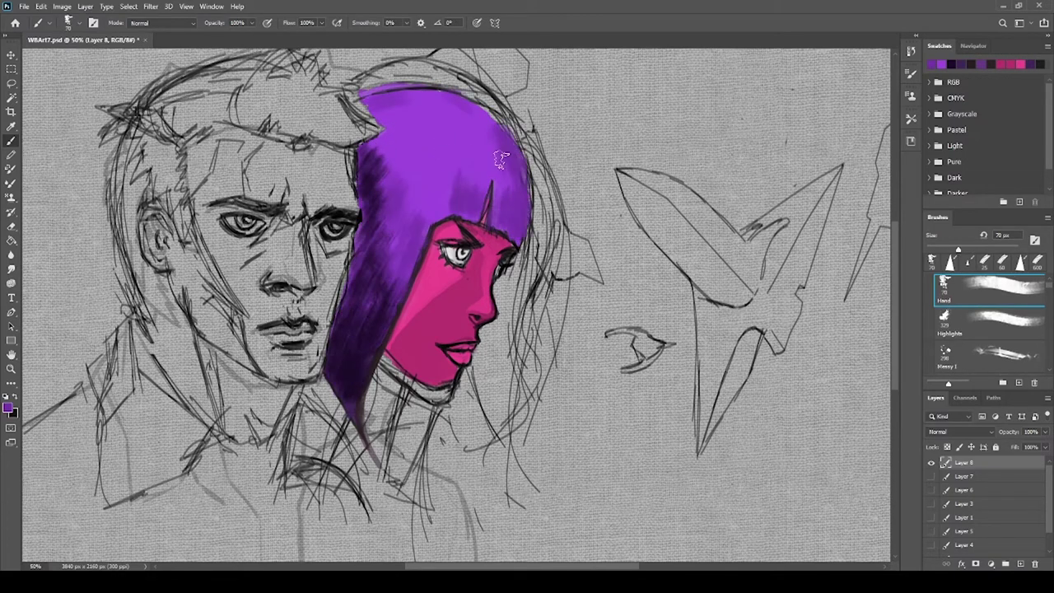
key(d)
click(988, 315)
drag(350, 103, 527, 239)
key(ctrl+z)
key(ctrl+z)
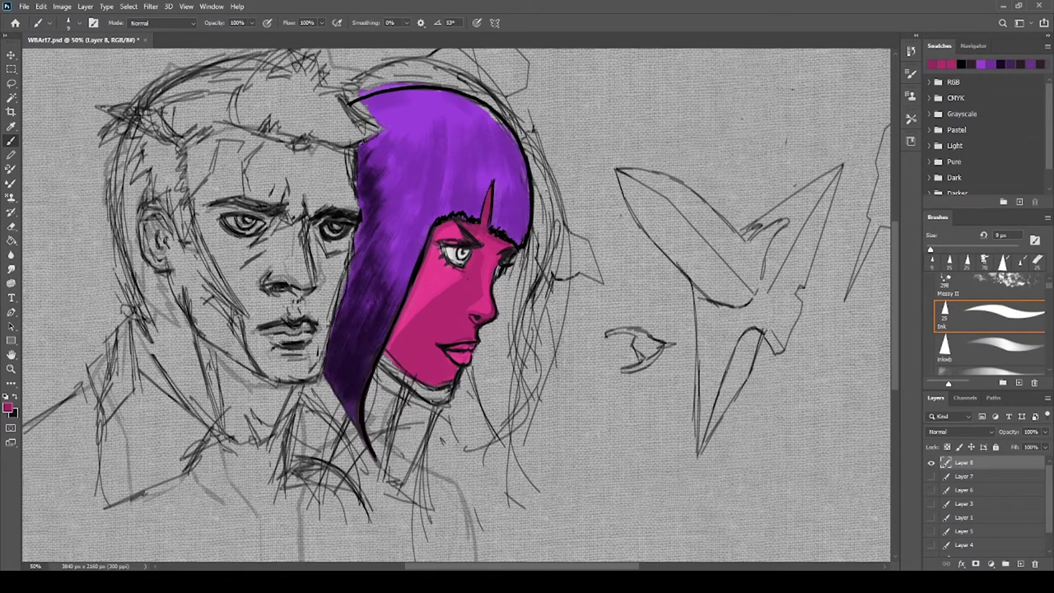
key(bracketleft)
key(bracketleft)
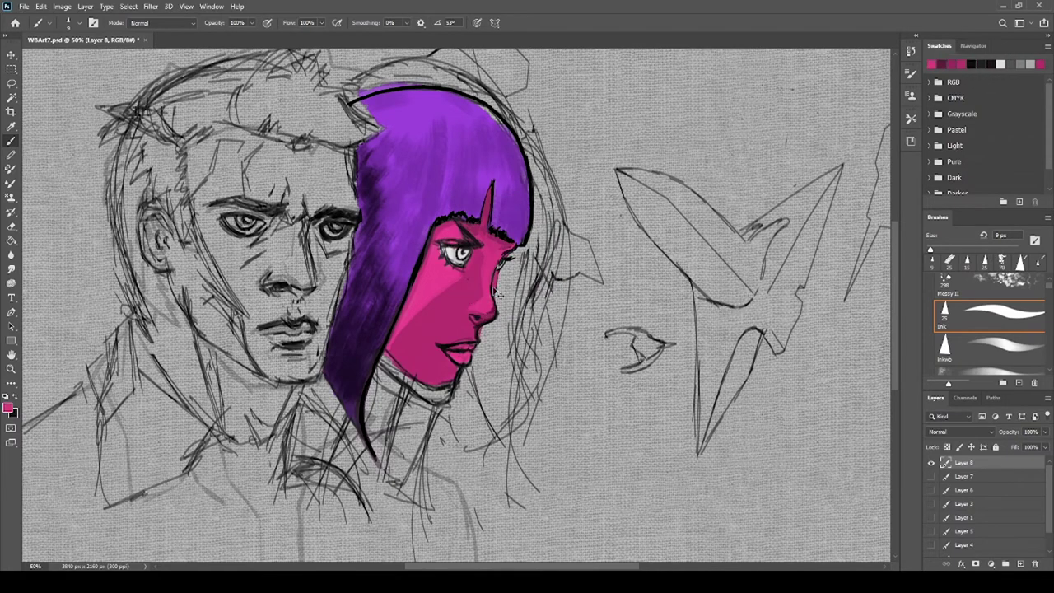
- Outline the woman's jaw and chin in black and paint her neck pink
key(2)
key(7)
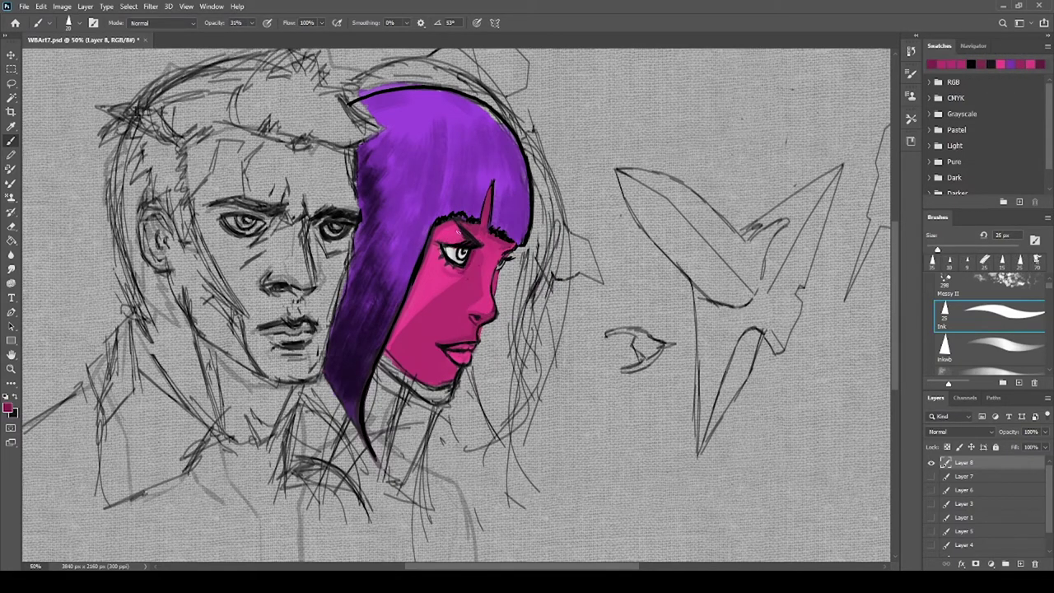
drag(383, 356, 457, 362)
key(6)
key(4)
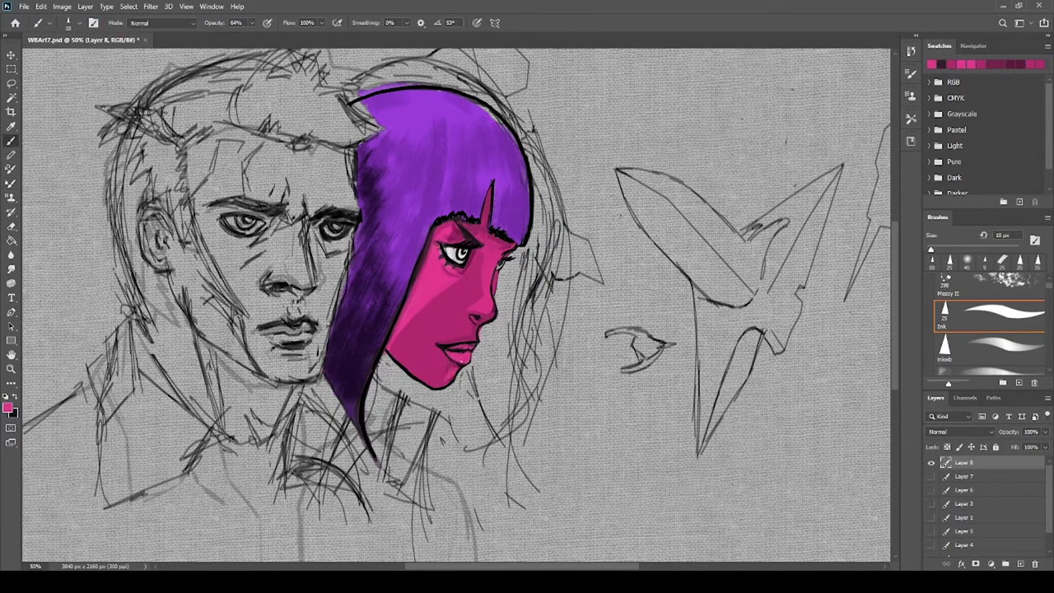
drag(407, 391, 375, 448)
mouse_move(370, 362)
mouse_down()
mouse_move(416, 428)
mouse_move(410, 453)
mouse_up()
key(0)
- Paint a 61% pink shadow on the neck, a black shoulder curve and a purple patch under the chin
key(6)
key(1)
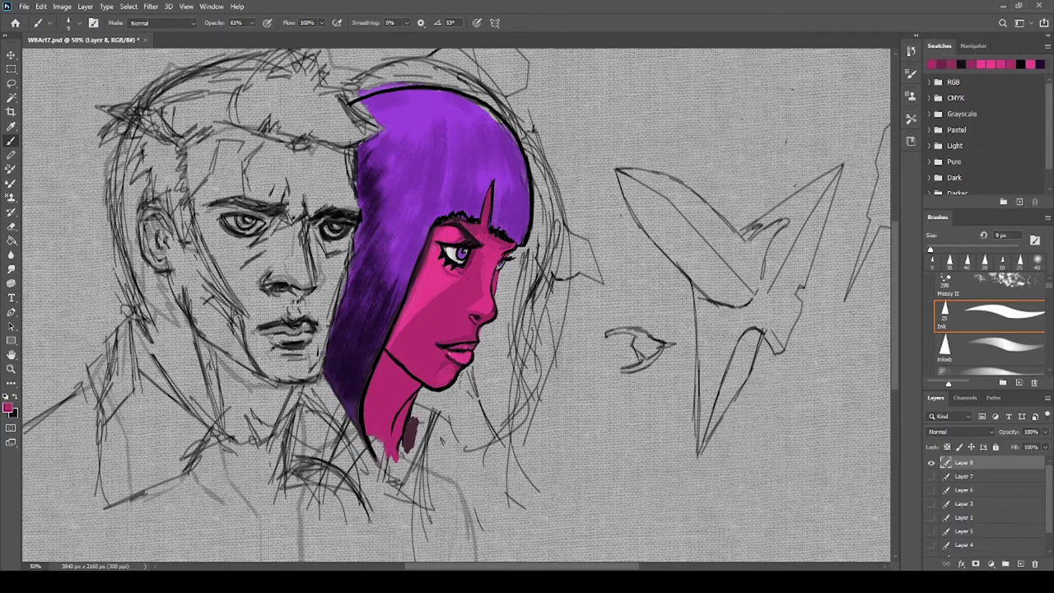
drag(374, 354, 412, 436)
drag(499, 317, 416, 441)
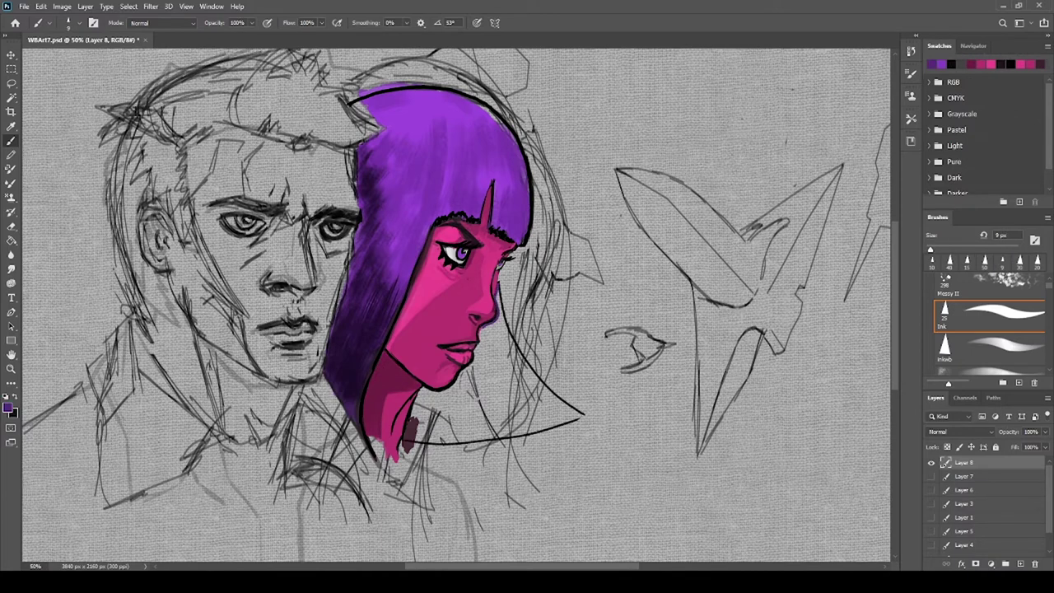
drag(428, 370, 519, 411)
- Lasso the shoulder area under the black curve and fill it solid purple
key(l)
drag(503, 321, 577, 412)
key(b)
drag(428, 387, 568, 416)
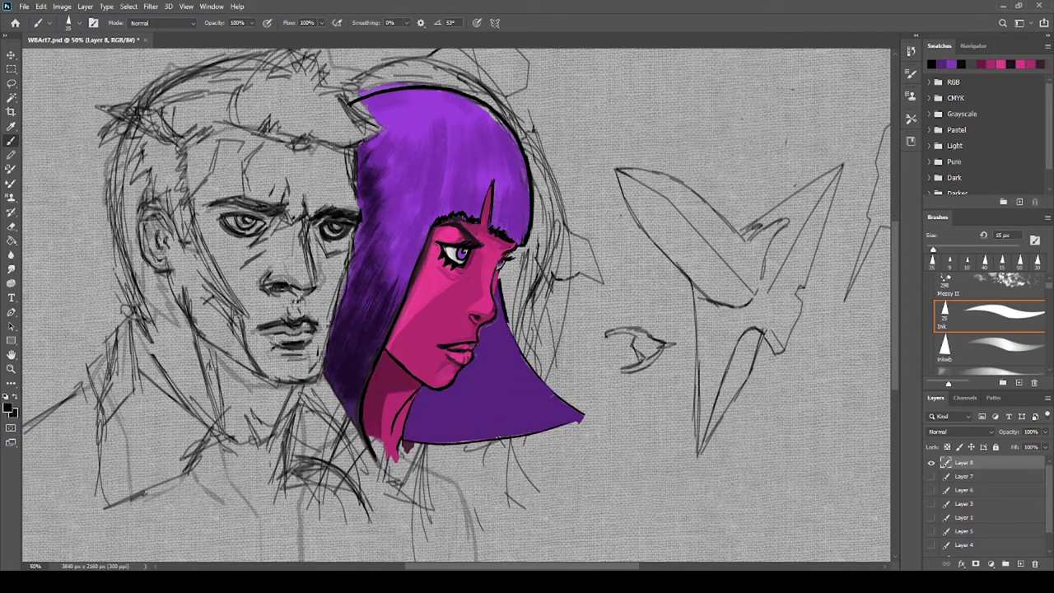
drag(461, 412, 505, 350)
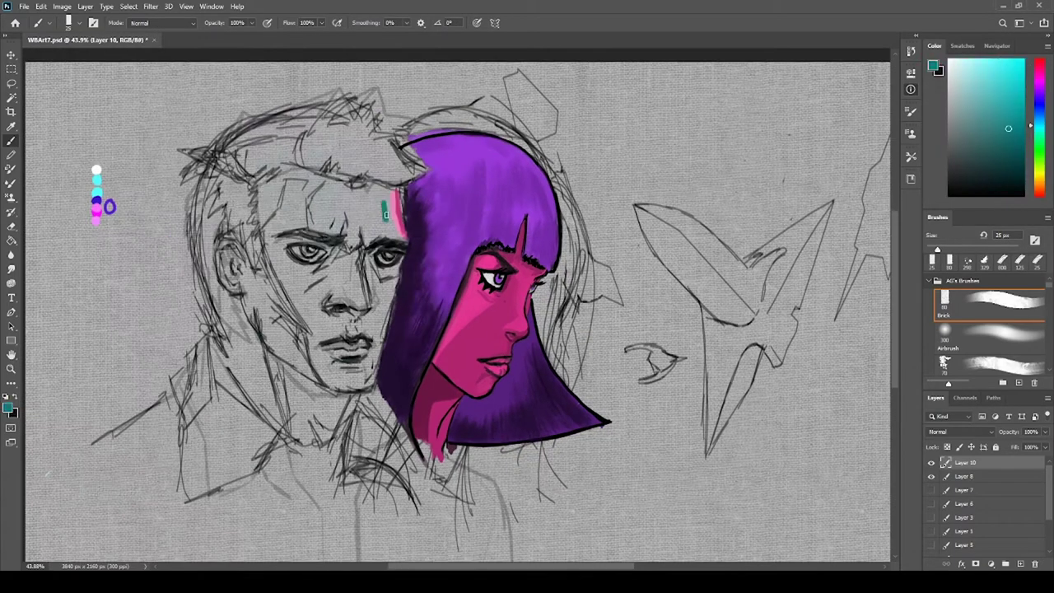
- Paint cyan and pink planes across the man's forehead, nose and cheek
mouse_move(338, 185)
mouse_down()
mouse_move(387, 223)
mouse_move(354, 239)
mouse_up()
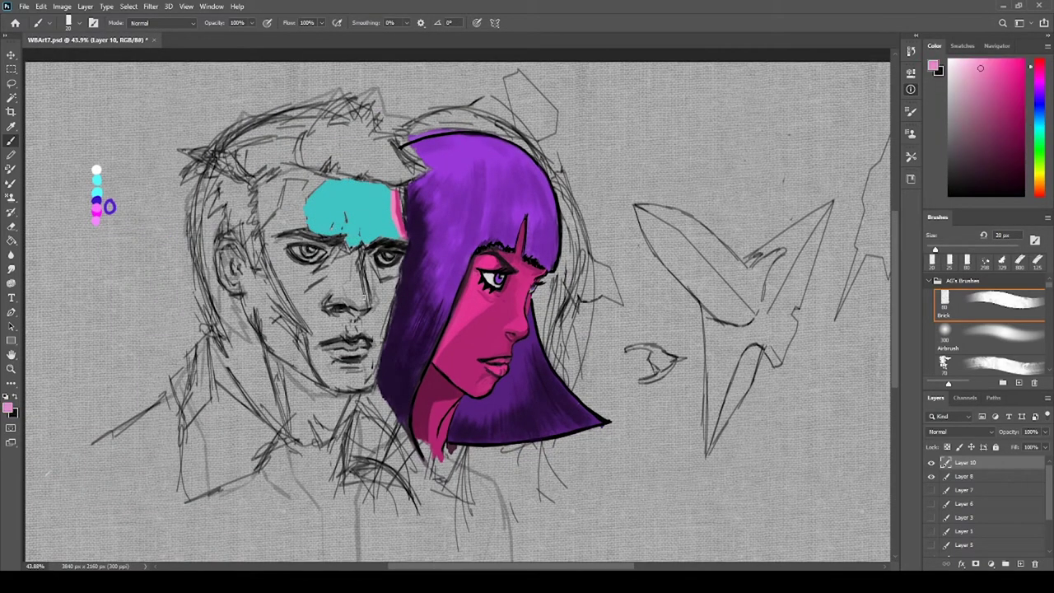
drag(306, 191, 278, 222)
drag(374, 285, 368, 383)
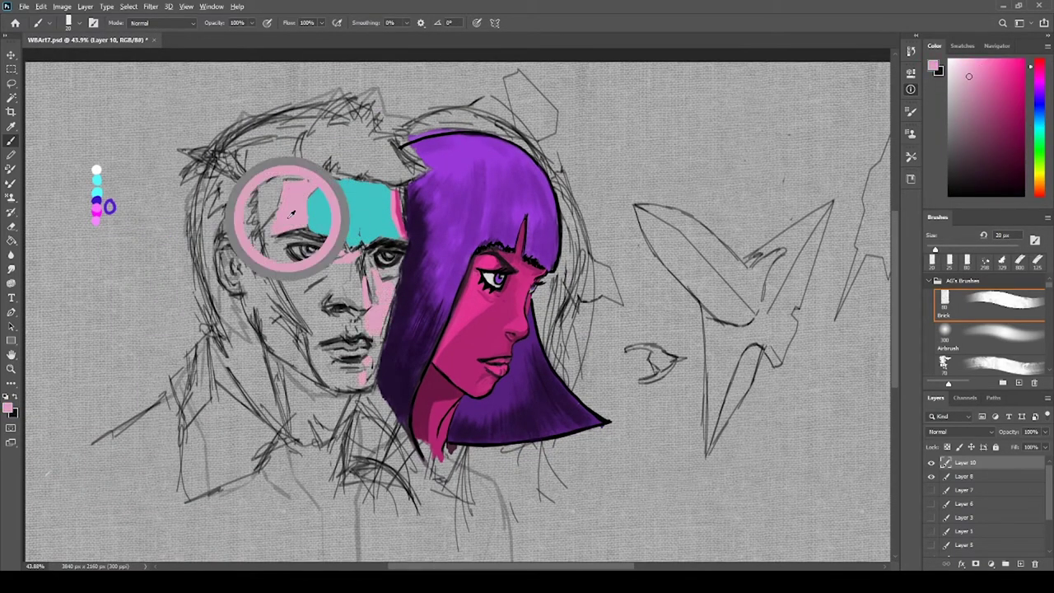
drag(267, 219, 288, 237)
drag(297, 362, 293, 274)
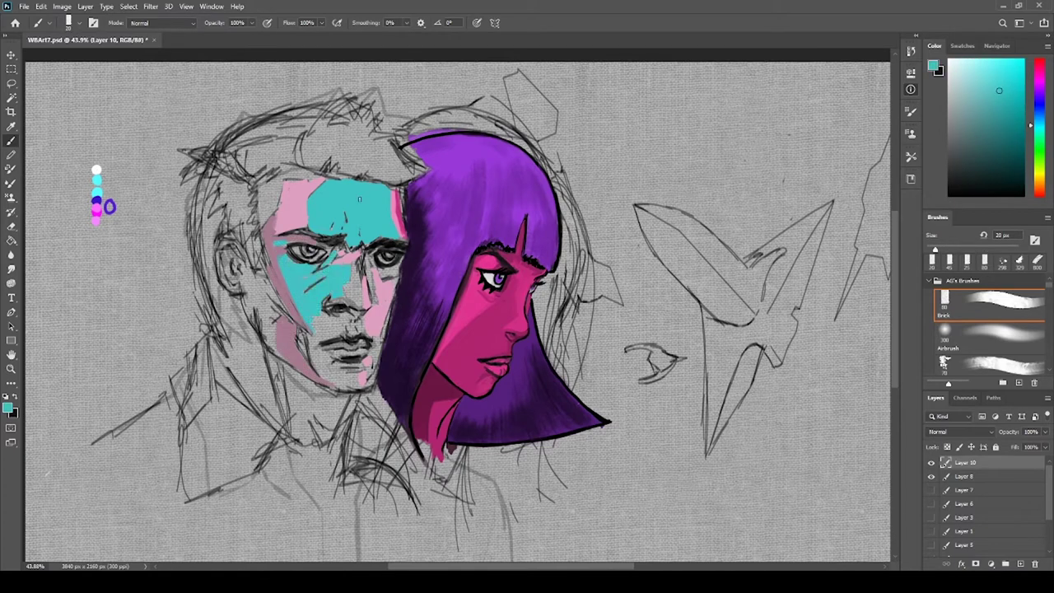
- Add white highlights on the man's cheek, temple and neck, then save a new version
alt+click(96, 170)
mouse_move(247, 241)
mouse_down()
mouse_move(244, 273)
mouse_move(289, 362)
mouse_up()
drag(272, 176, 260, 220)
drag(241, 338, 275, 423)
alt+click(346, 353)
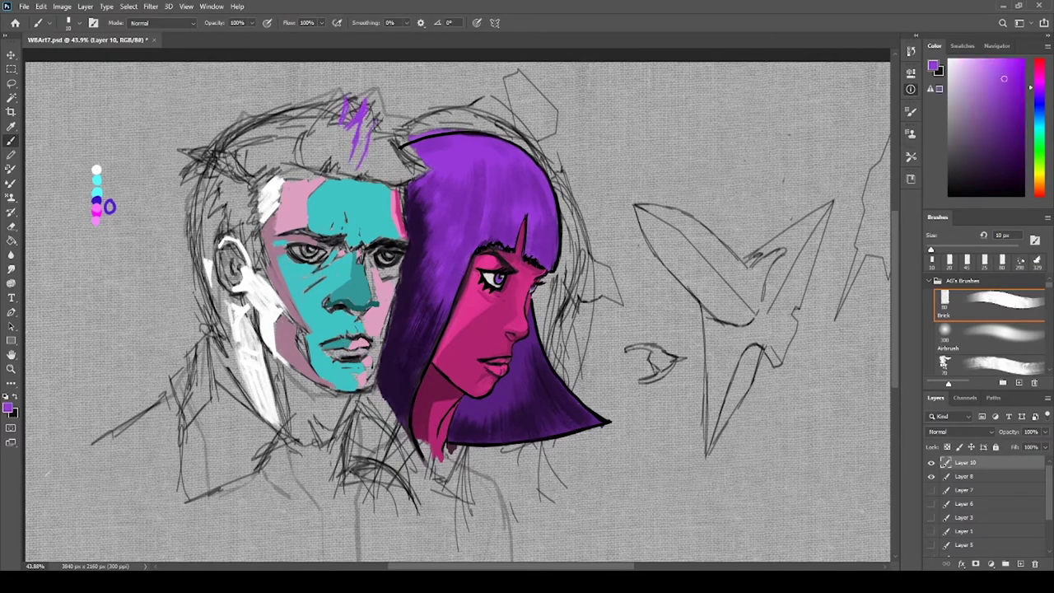
key(ctrl+s)
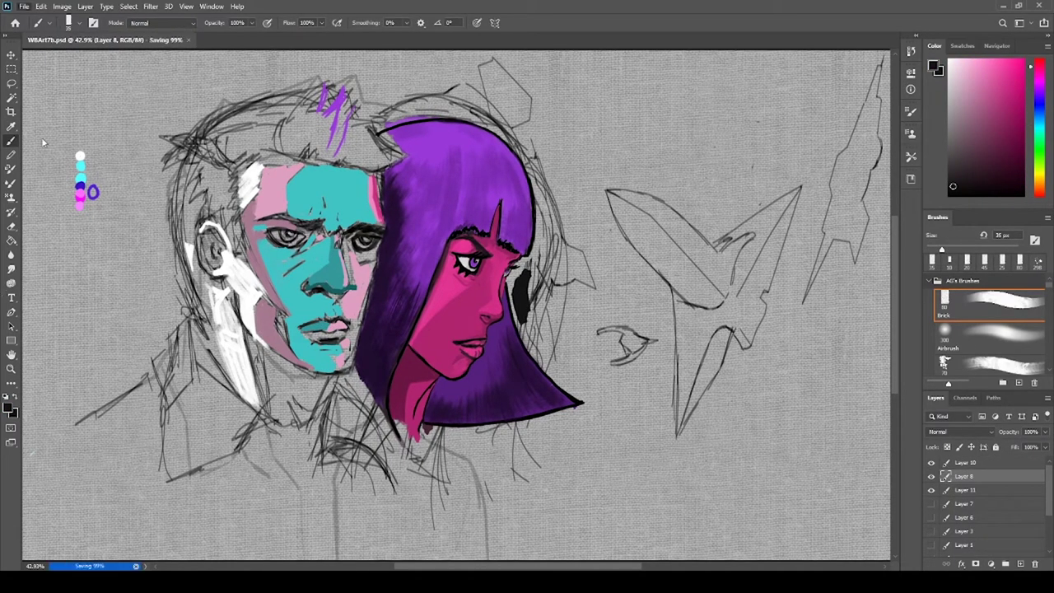
- Paint the background black beside the woman's hair, along the bottom and left edge
drag(539, 198, 550, 330)
key(])
mouse_move(527, 284)
mouse_down()
mouse_move(597, 369)
mouse_move(630, 461)
mouse_up()
drag(428, 432, 754, 527)
drag(494, 54, 581, 280)
key(])
key(])
key(])
- Cover the top, bottom-right and wing-shape surroundings in black with a large brush
mouse_move(49, 74)
mouse_down()
mouse_move(148, 444)
mouse_move(271, 66)
mouse_up()
drag(527, 74, 824, 165)
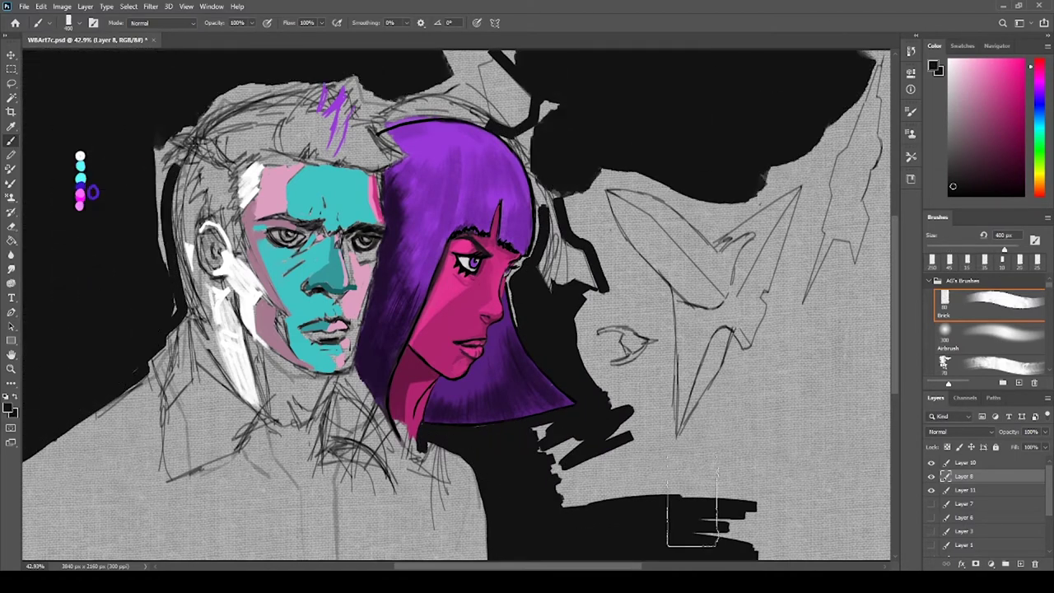
drag(745, 410, 593, 494)
key([)
key([)
key([)
drag(823, 272, 683, 436)
mouse_move(873, 75)
mouse_down()
mouse_move(609, 190)
mouse_move(664, 430)
mouse_up()
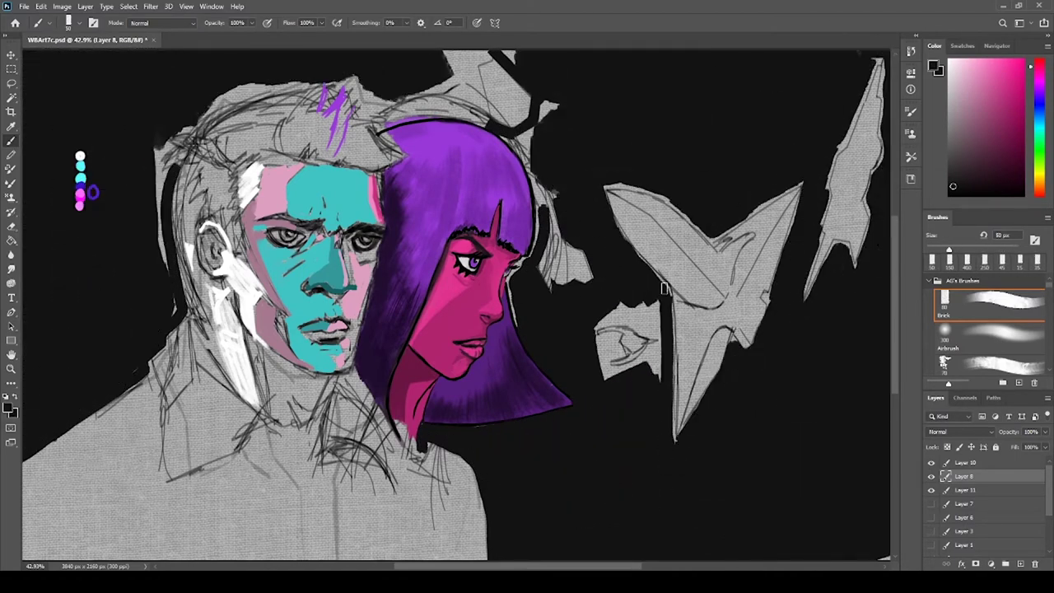
drag(650, 305, 638, 375)
- Block in a white collar, teal shoulders, magenta shirt, brown jacket and purple tie strip
drag(189, 387, 239, 470)
key(Tab)
key(Tab)
drag(185, 329, 185, 396)
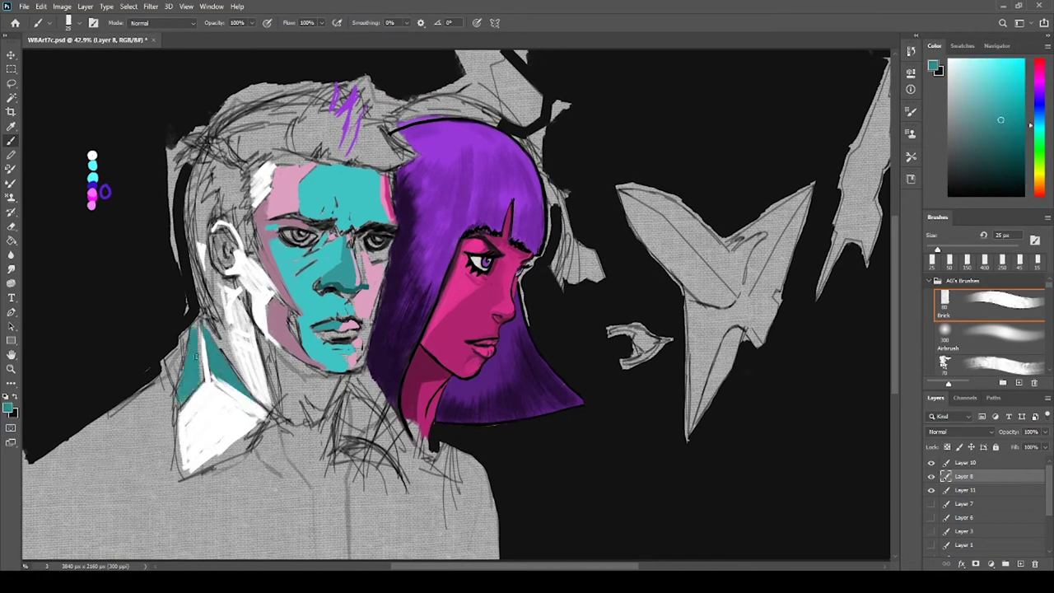
drag(99, 494, 288, 494)
drag(354, 494, 478, 527)
drag(287, 408, 329, 556)
drag(33, 527, 148, 395)
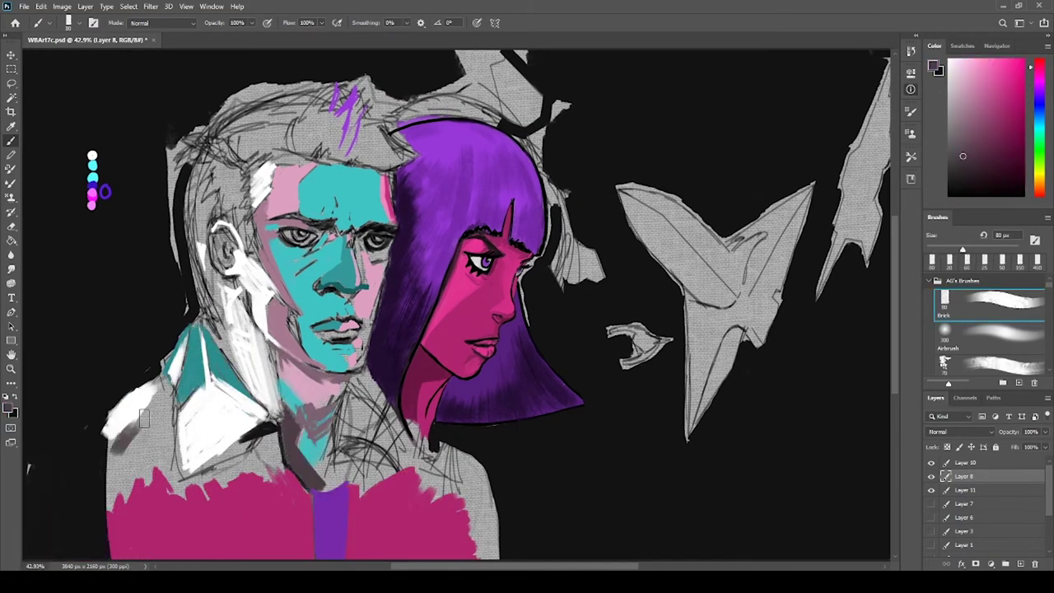
drag(107, 428, 280, 494)
drag(354, 387, 494, 527)
- Paint the man's hair teal with dark teal and white strokes, outlined in black
key(bracketleft)
drag(313, 165, 387, 148)
drag(189, 157, 197, 330)
drag(264, 132, 406, 113)
key(d)
key(bracketleft)
mouse_move(336, 83)
mouse_down()
mouse_move(169, 185)
mouse_move(199, 267)
mouse_up()
drag(124, 444, 98, 558)
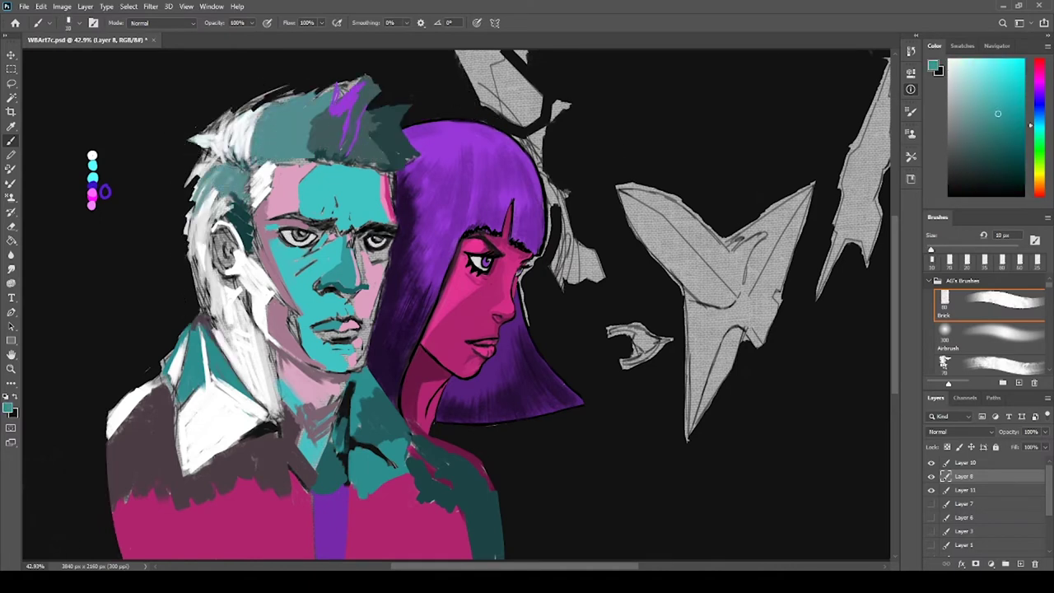
drag(177, 157, 230, 216)
- Stamp the painted layers into a Layer 10 copy and sample pink and black colours
key(ctrl+j)
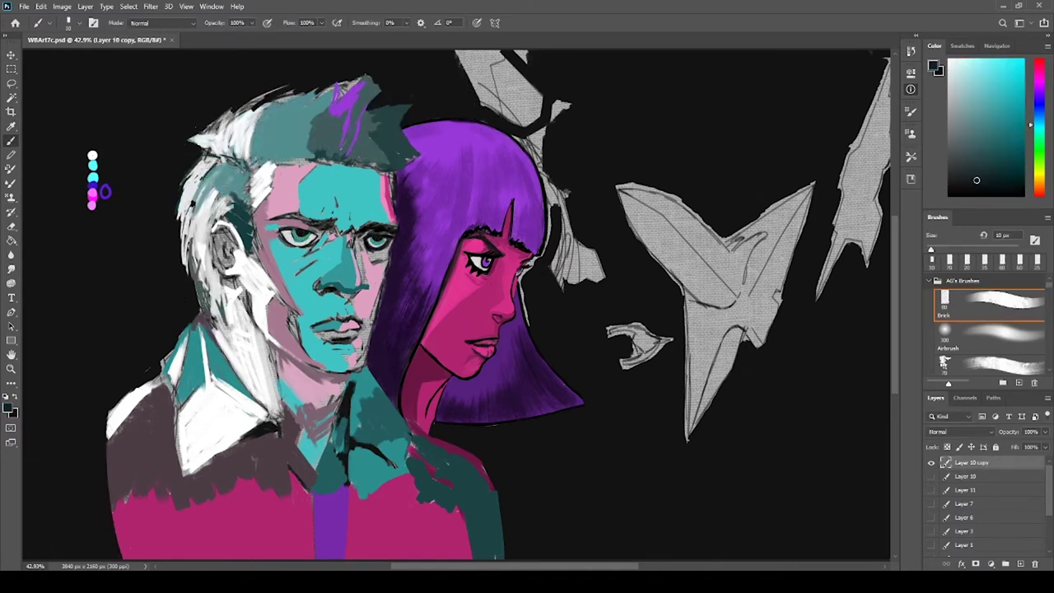
key(3)
key(5)
alt+click(338, 278)
key(period)
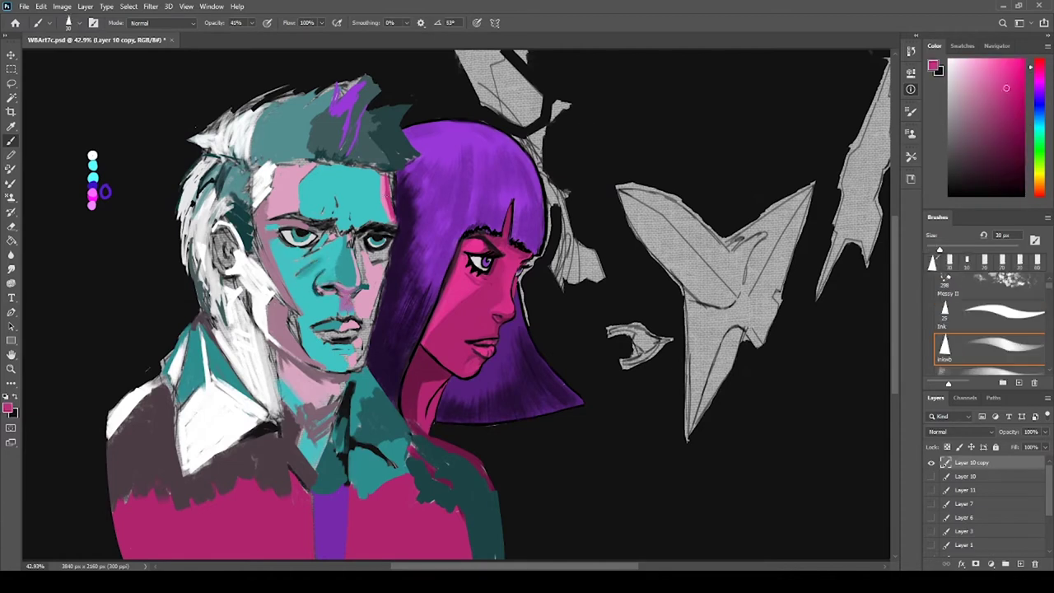
alt+click(377, 247)
alt+click(311, 222)
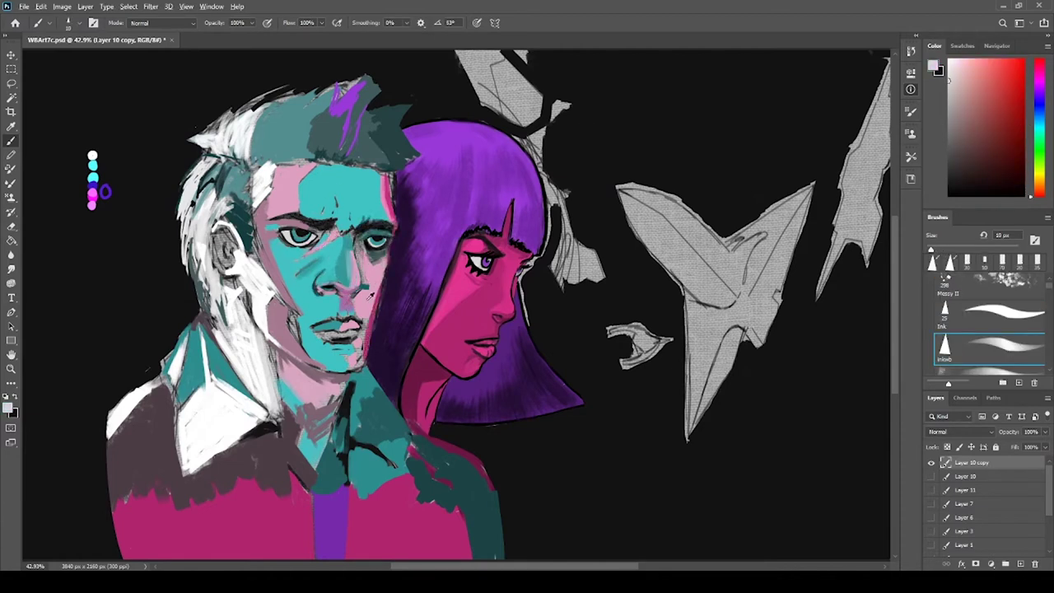
- Add pink streaks across the man's hair and soft grey-white highlights on his collar
key(bracketright)
drag(344, 140, 350, 83)
drag(371, 152, 412, 102)
drag(408, 148, 440, 123)
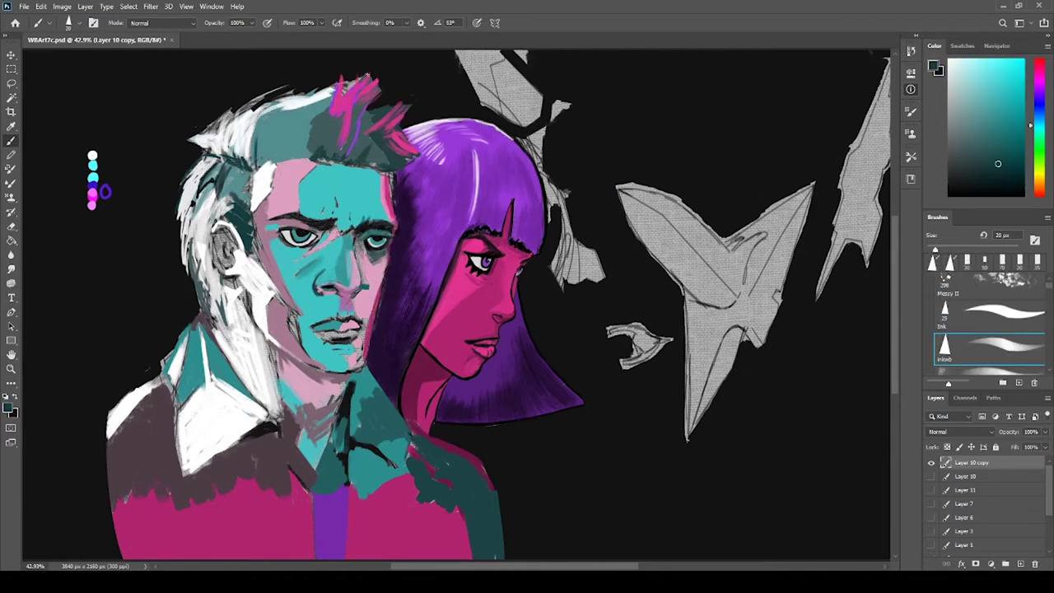
drag(194, 461, 272, 395)
- Add dark ink strokes to the man's hair and ear, outline his collar and jacket, and streak the woman's hair pink
key(comma)
key(period)
key(period)
key(period)
drag(247, 210, 235, 278)
mouse_move(216, 169)
mouse_down()
mouse_move(247, 280)
mouse_move(168, 387)
mouse_move(268, 478)
mouse_up()
drag(116, 412, 107, 556)
drag(313, 433, 284, 555)
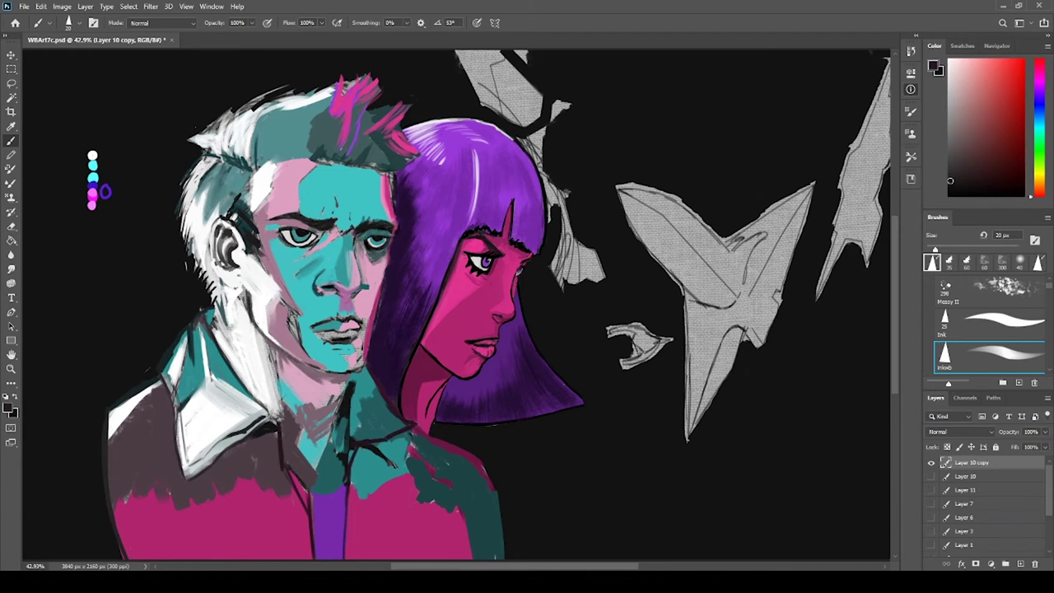
- Touch up the shirt, paint teal on the man's neck and pink over his jacket
key(bracketleft)
drag(404, 148, 531, 111)
key(period)
mouse_move(313, 362)
mouse_down()
mouse_move(300, 419)
mouse_move(338, 474)
mouse_up()
alt+click(164, 515)
drag(111, 494, 462, 526)
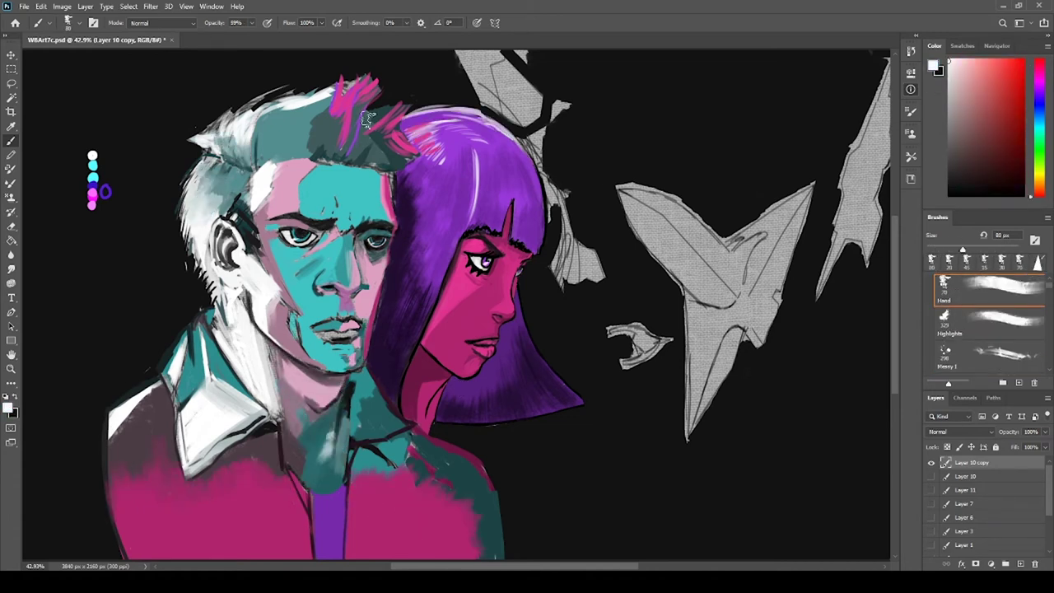
- Paint dark teal over the pink hair with a smaller brush
alt+click(210, 186)
key(comma)
mouse_move(337, 83)
mouse_down()
mouse_move(416, 132)
mouse_move(387, 116)
mouse_up()
key(period)
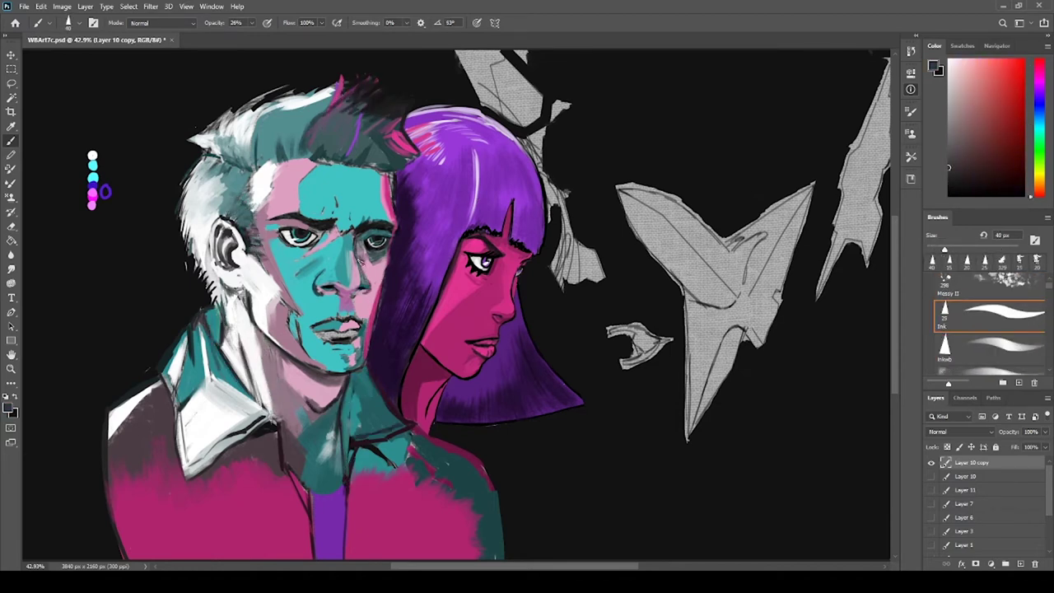
- Try soft airbrush and textured brushes with teal, reddish-brown and light pink at lower opacity
key(comma)
alt+click(324, 253)
key(comma)
alt+click(337, 329)
key(comma)
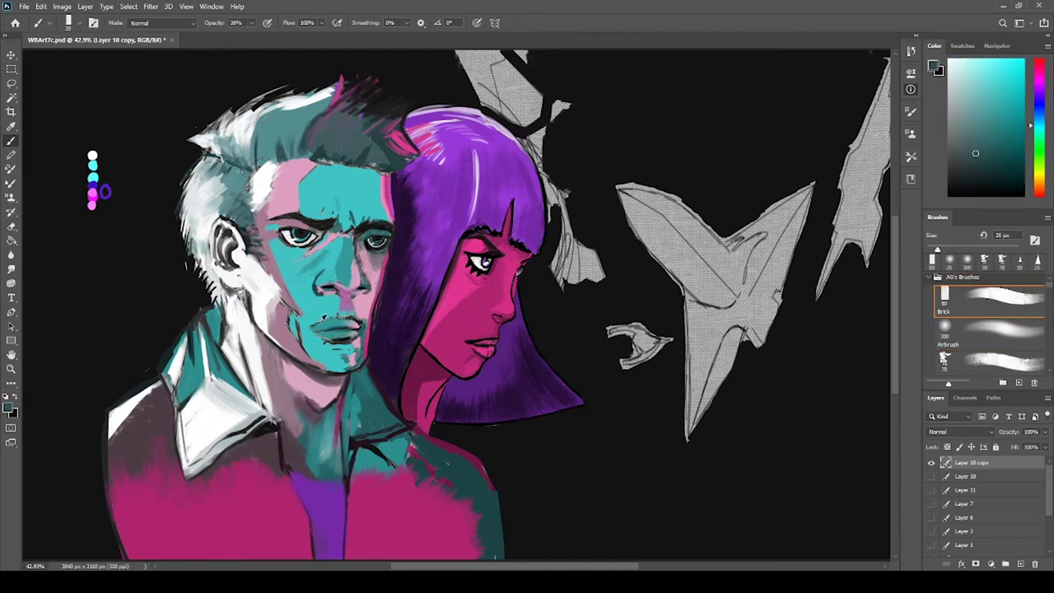
alt+click(352, 321)
key(3)
key(7)
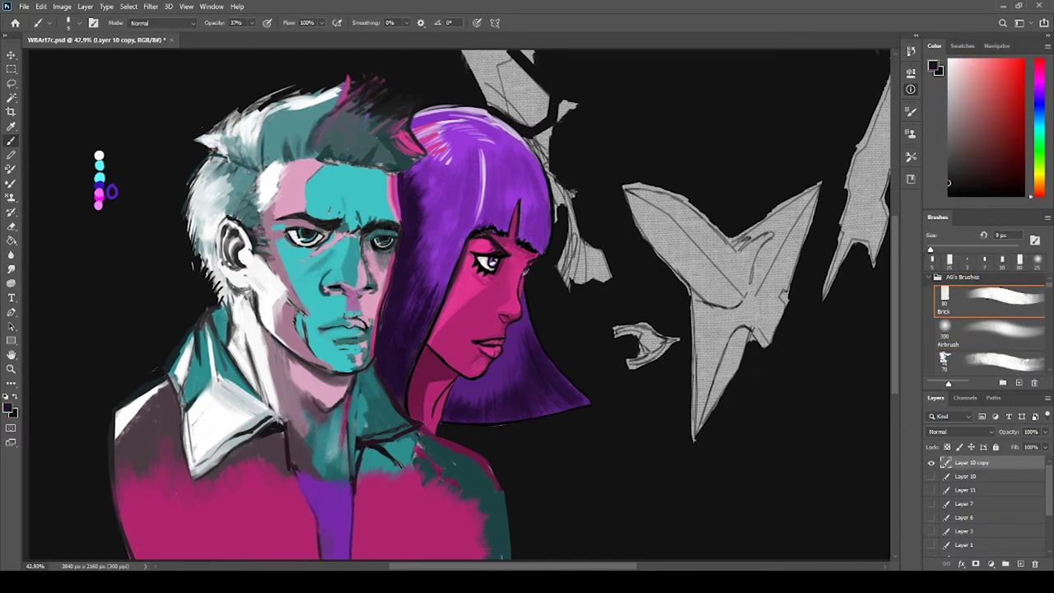
- Add a pink stroke in the man's hair with the hand-painted brush at higher opacity
alt+click(390, 246)
alt+click(380, 243)
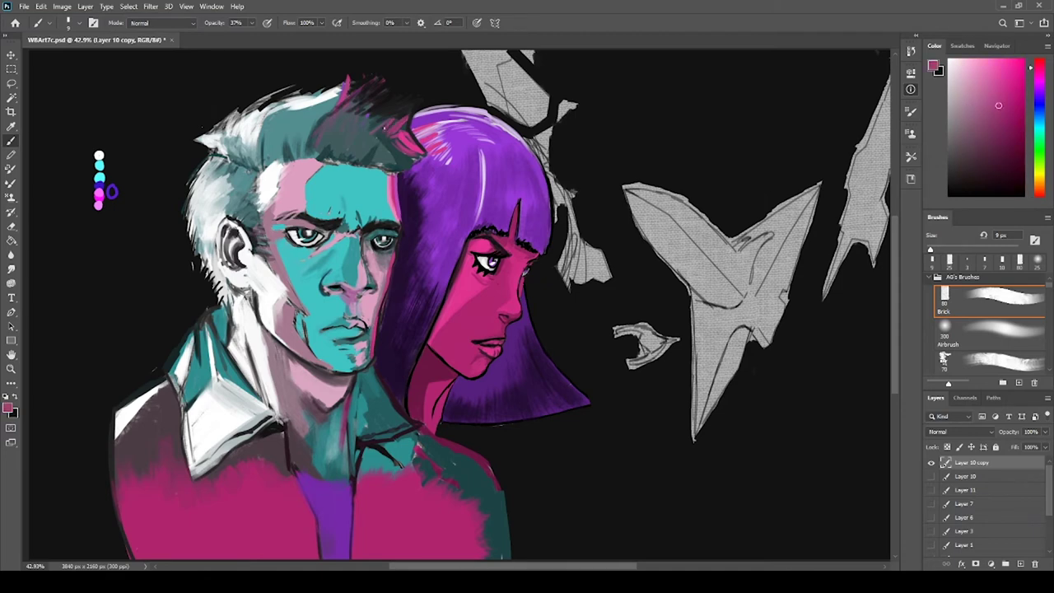
key(7)
key(4)
key(comma)
drag(354, 144, 373, 79)
- Paint sampled teal over the white hair on the left
alt+click(312, 131)
key(bracketright)
key(bracketright)
drag(289, 144, 210, 99)
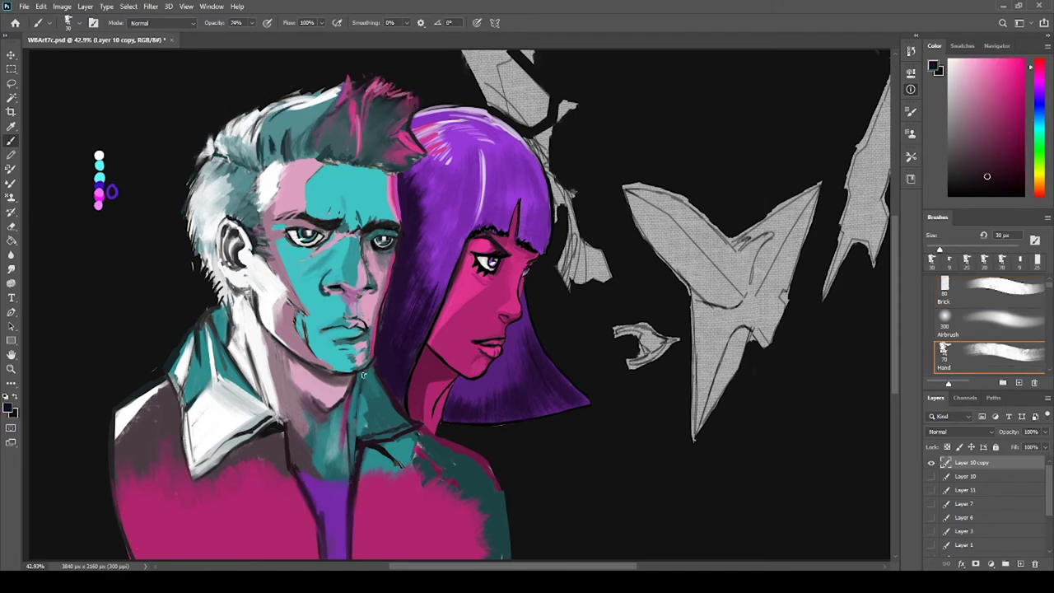
- Pick light pink at low opacity and bring the spaceship shape into view
alt+click(499, 492)
alt+click(392, 244)
key(3)
key(1)
alt+click(383, 250)
drag(384, 250, 227, 255)
key(comma)
- Paint the spaceship's left and lower wings pink
mouse_move(473, 202)
mouse_down()
mouse_move(576, 305)
mouse_move(539, 436)
mouse_up()
drag(567, 321, 577, 367)
mouse_move(478, 202)
mouse_down()
mouse_move(576, 280)
mouse_move(609, 247)
mouse_up()
key(bracketleft)
key(bracketleft)
key(bracketleft)
drag(577, 338, 539, 436)
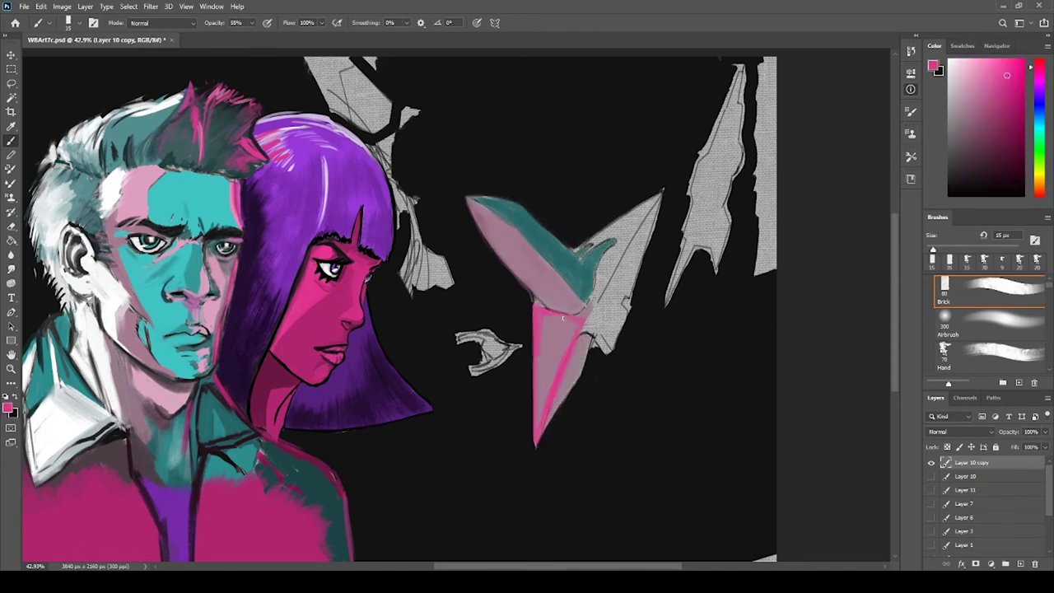
key(bracketright)
drag(478, 206, 576, 305)
- Paint the right wing and top teal and shade the lower wing light pink
alt+click(609, 247)
drag(658, 197, 593, 304)
drag(642, 231, 609, 346)
mouse_move(630, 266)
mouse_down()
mouse_move(580, 247)
mouse_move(519, 247)
mouse_up()
alt+click(527, 247)
mouse_move(478, 206)
mouse_down()
mouse_move(568, 308)
mouse_move(557, 402)
mouse_up()
drag(577, 337, 543, 436)
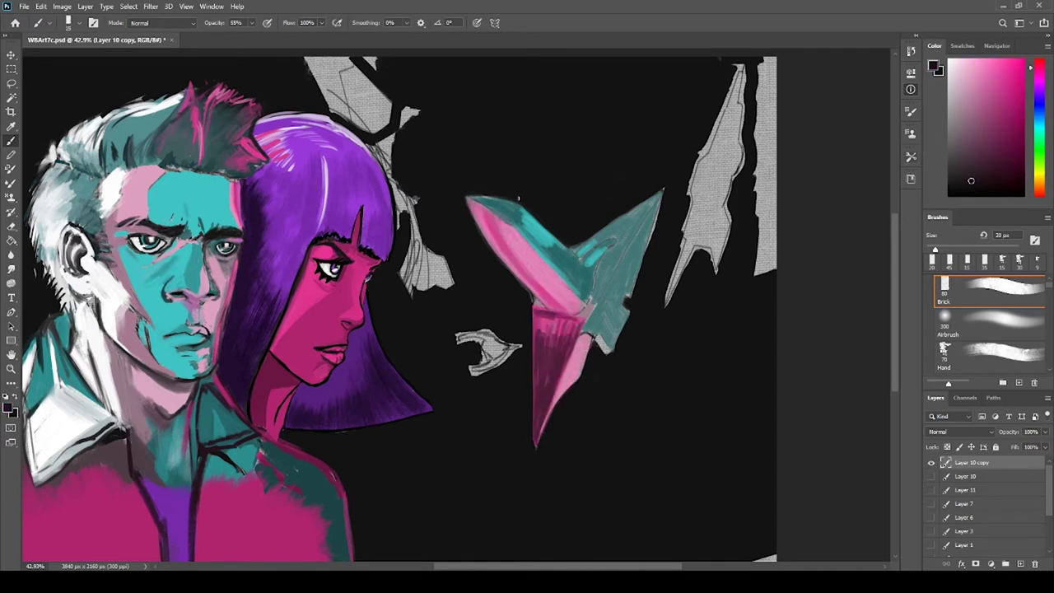
drag(474, 202, 552, 317)
- Darken the wing edges in near-black and highlight the lower pink wing in near-white pink
alt+click(535, 445)
drag(535, 445, 531, 314)
key(bracketleft)
drag(494, 221, 568, 317)
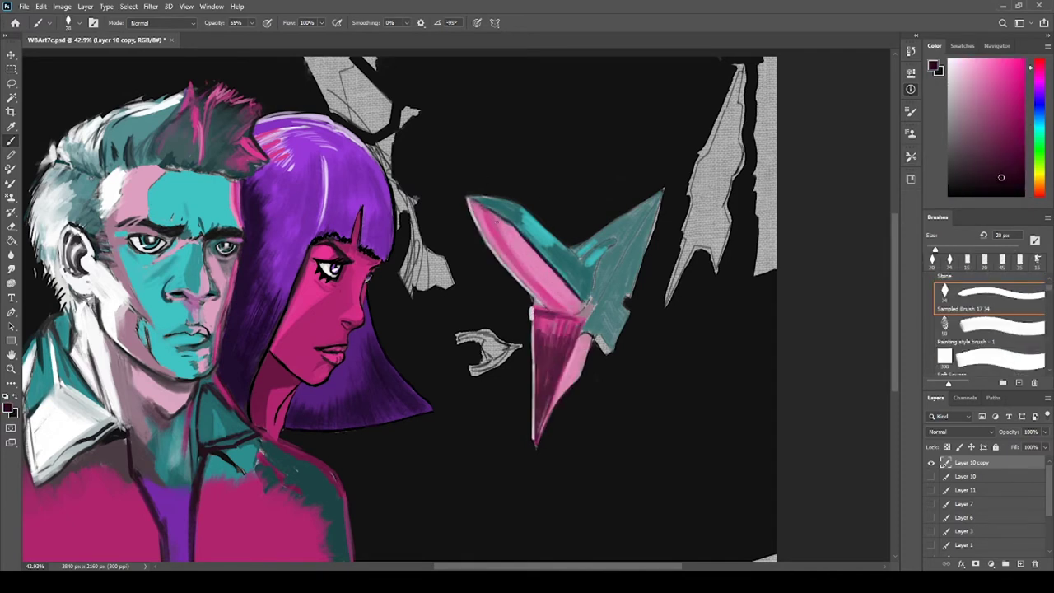
key(period)
key(period)
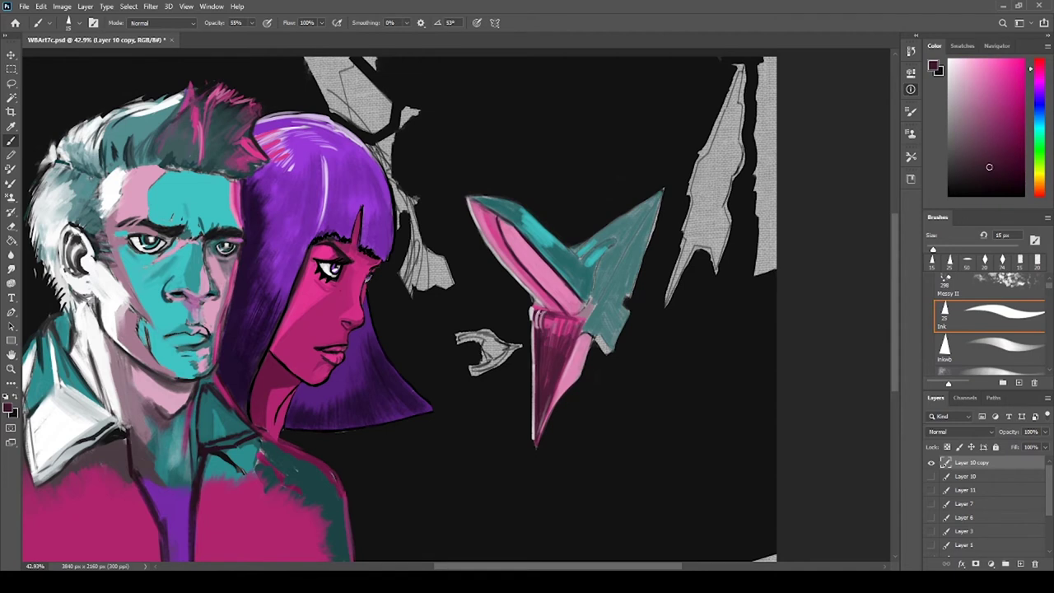
key(bracketleft)
key(bracketleft)
key(bracketleft)
alt+click(548, 336)
drag(545, 331, 535, 449)
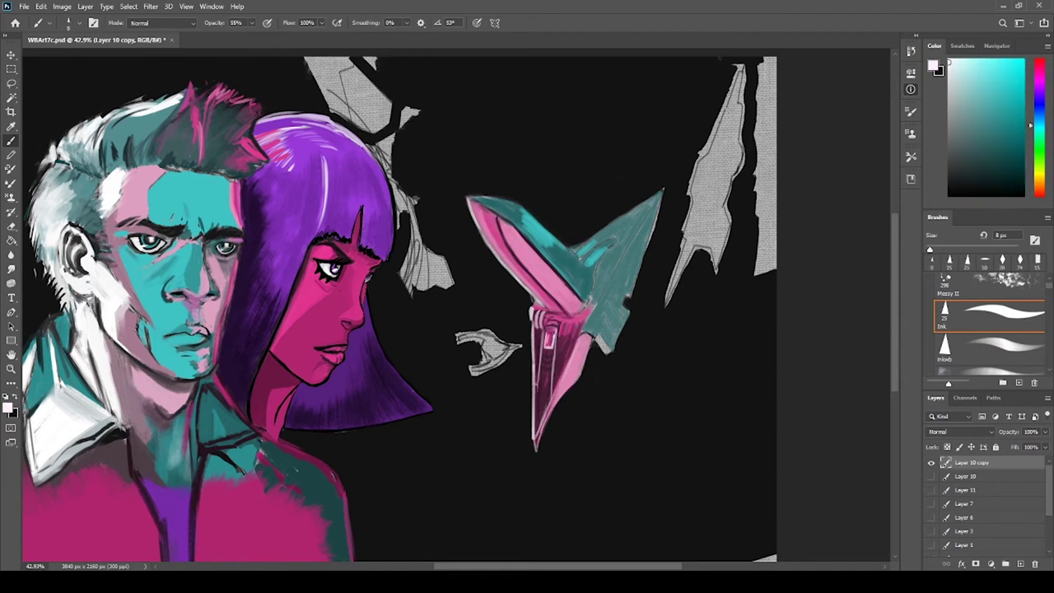
- Shade the teal and pink blades darker with a 25 px brush and add pale pink strokes
alt+click(520, 202)
key(comma)
key(period)
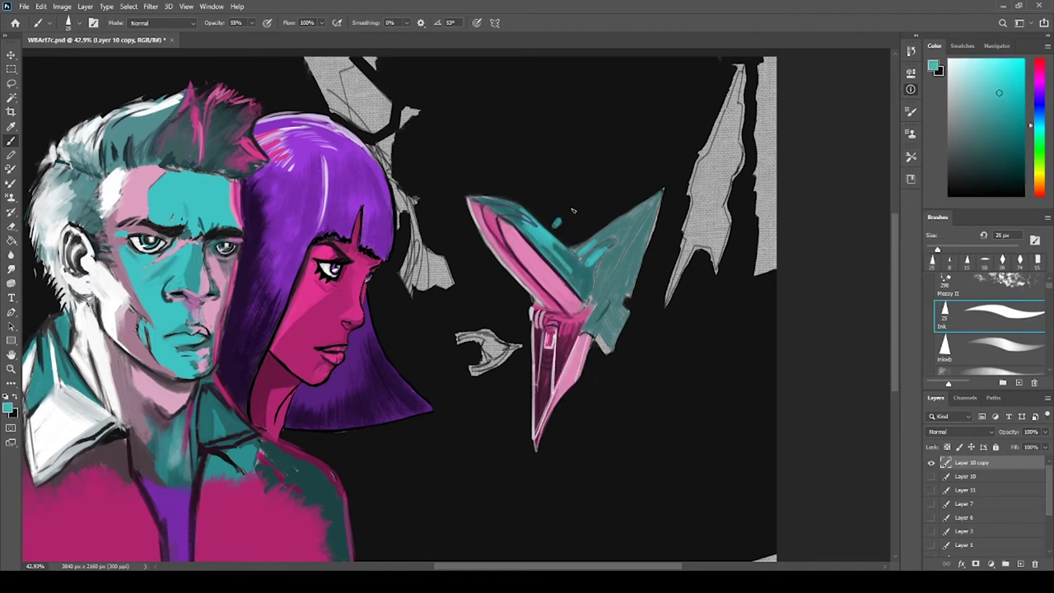
drag(659, 195, 595, 298)
alt+click(658, 239)
drag(535, 425, 540, 378)
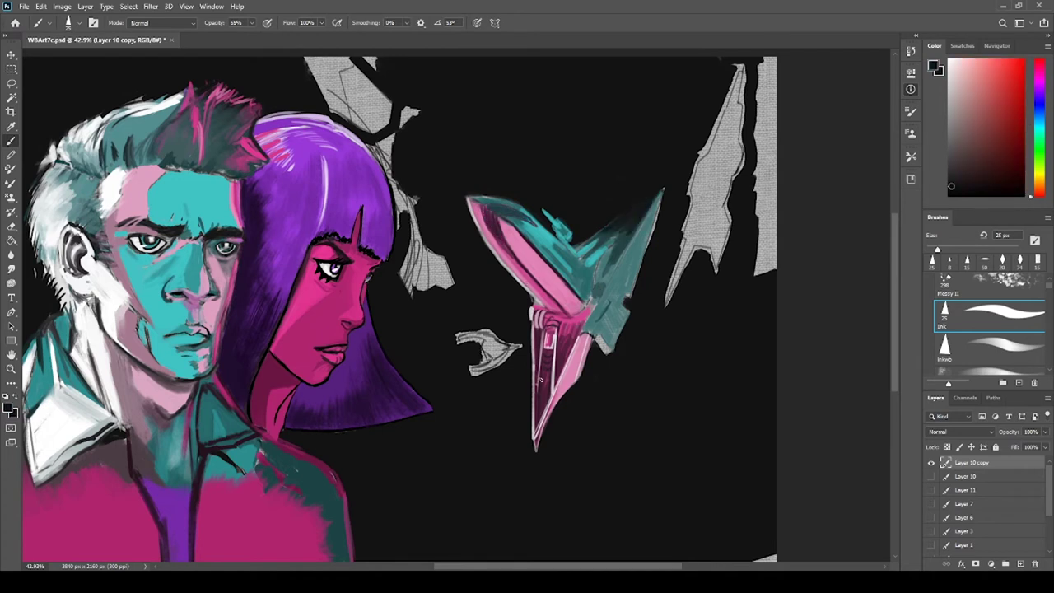
drag(628, 283, 609, 313)
alt+click(601, 326)
alt+click(518, 262)
drag(629, 252, 639, 323)
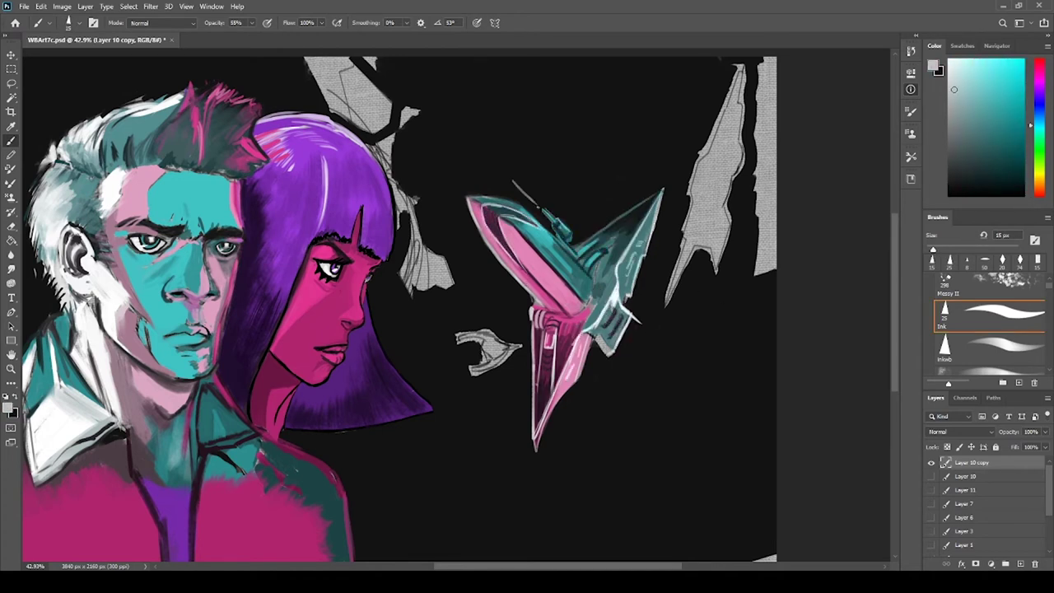
- Add a short pink laser streak above the ship and highlight lines along the teal wing
drag(534, 200, 484, 150)
key(period)
key(period)
drag(536, 200, 484, 150)
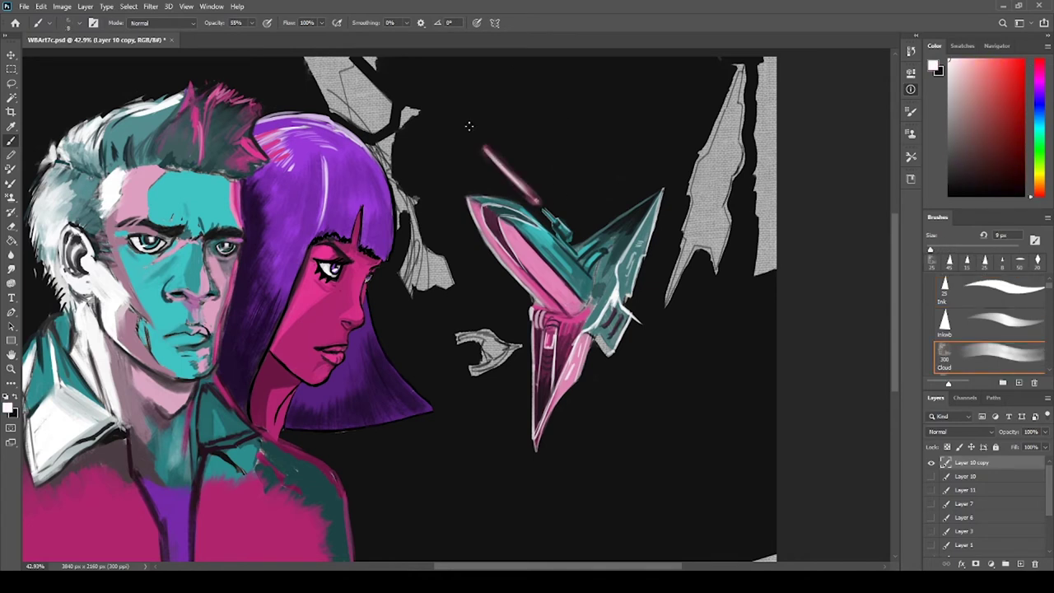
key(ctrl+z)
drag(451, 105, 417, 74)
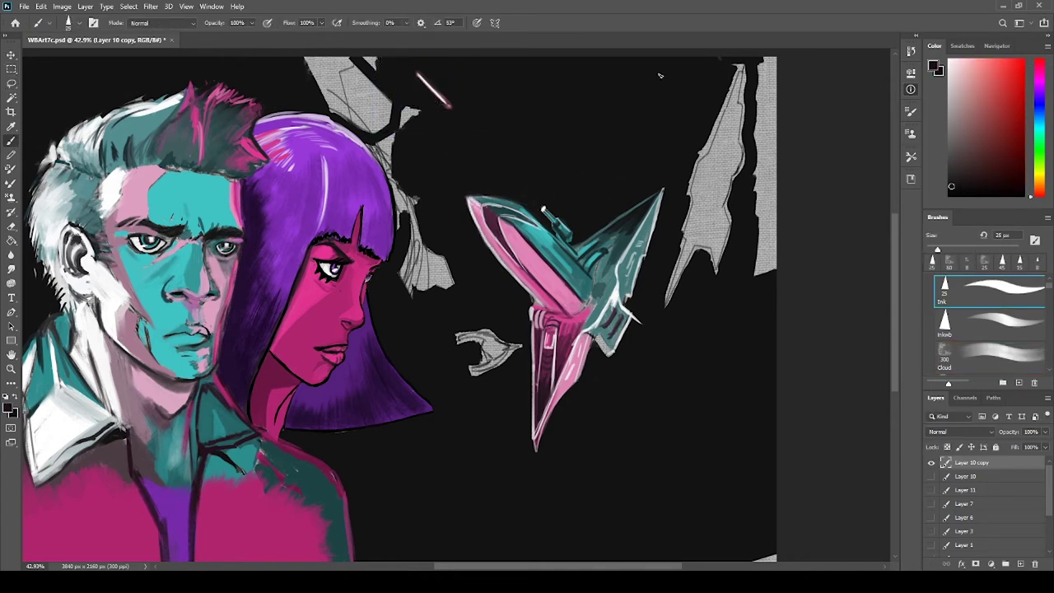
drag(541, 208, 509, 175)
drag(586, 242, 646, 201)
- Dot white lights on the teal wing and add light panel lines on the pink hull
alt+click(541, 208)
key(comma)
key(comma)
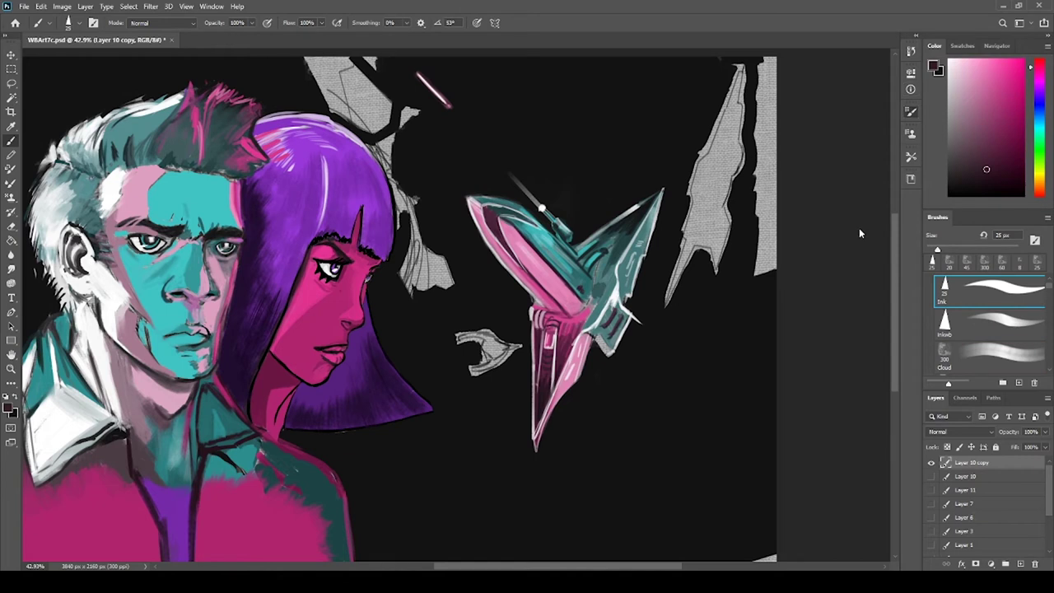
alt+click(512, 237)
alt+click(604, 301)
drag(594, 313, 614, 288)
drag(548, 333, 548, 344)
drag(543, 356, 550, 367)
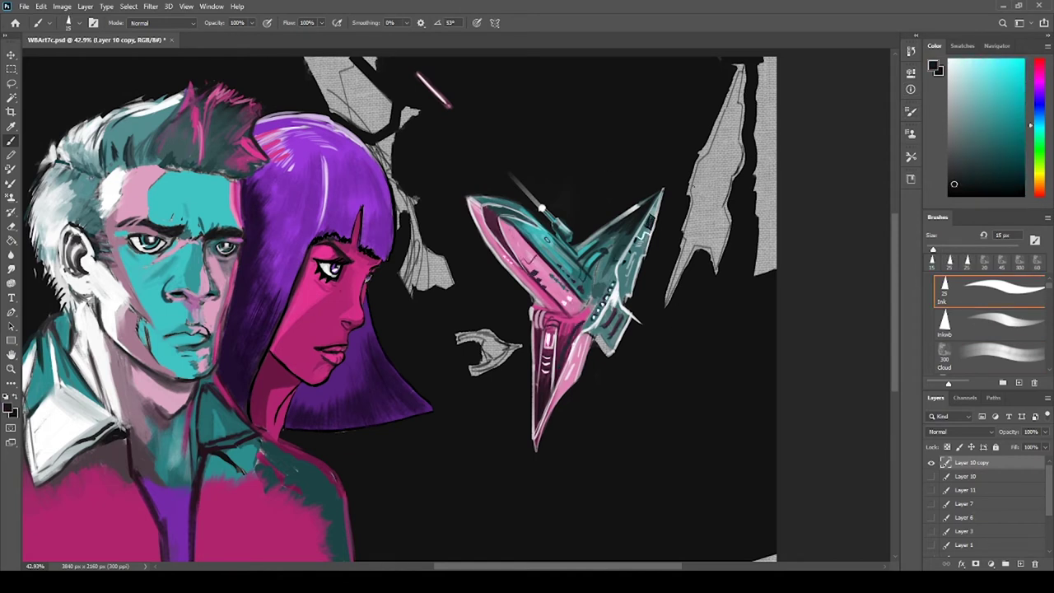
- Paint a single curved white exhaust trail below the ship at full opacity
key(period)
key(period)
mouse_move(593, 341)
mouse_down()
mouse_move(716, 560)
mouse_move(749, 560)
mouse_up()
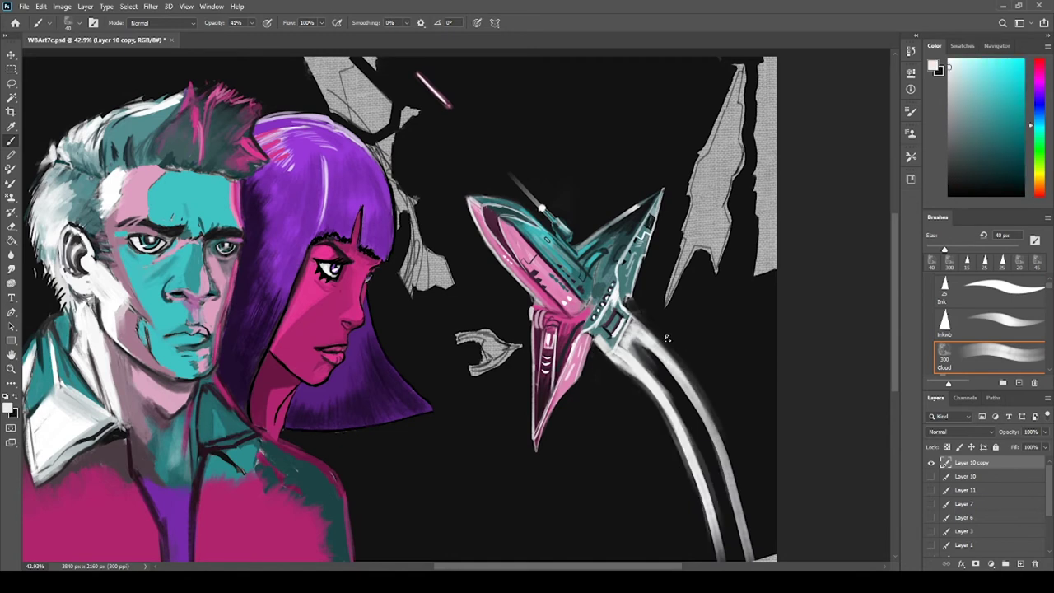
key(ctrl+z)
key(ctrl+z)
key(0)
mouse_move(630, 329)
mouse_down()
mouse_move(706, 435)
mouse_move(778, 504)
mouse_up()
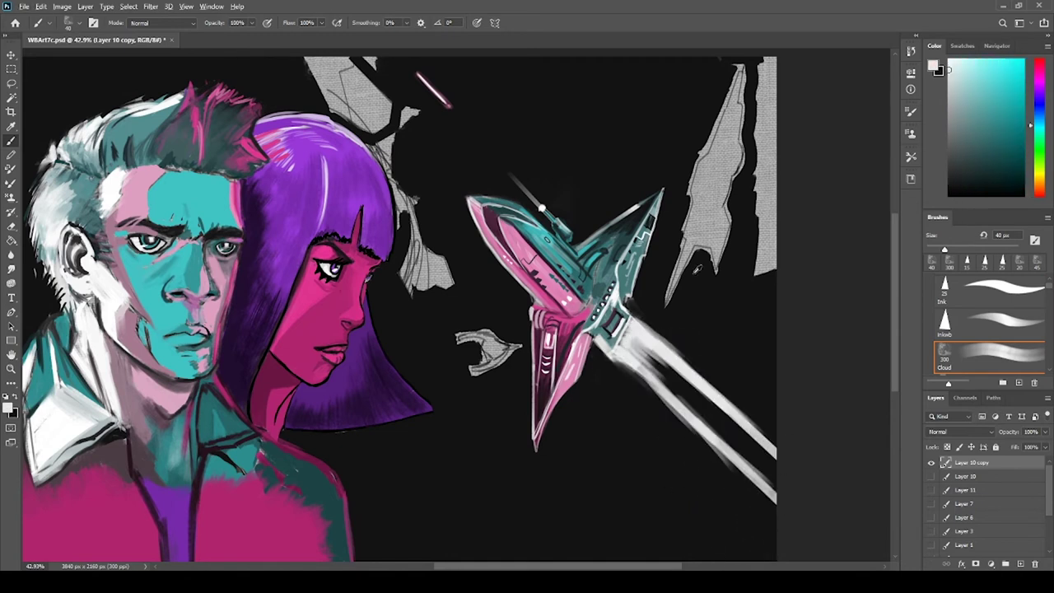
key(ctrl+z)
drag(630, 326, 708, 560)
- Paint the small ship with cyan engine trails
key(bracketleft)
alt+click(634, 317)
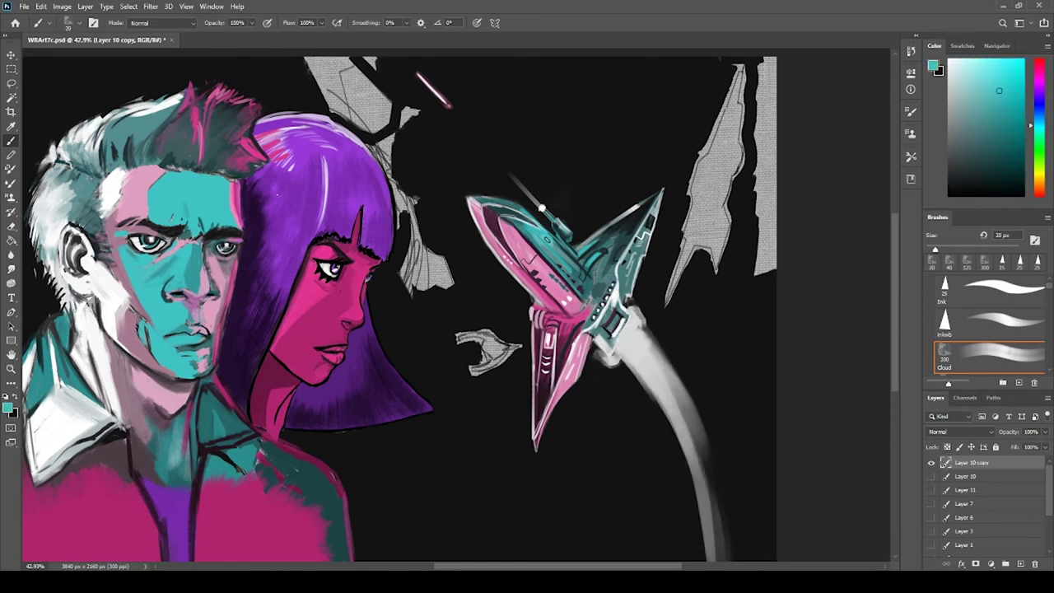
key(ctrl+z)
mouse_move(461, 338)
mouse_down()
mouse_move(507, 350)
mouse_move(498, 354)
mouse_up()
key(shift+comma)
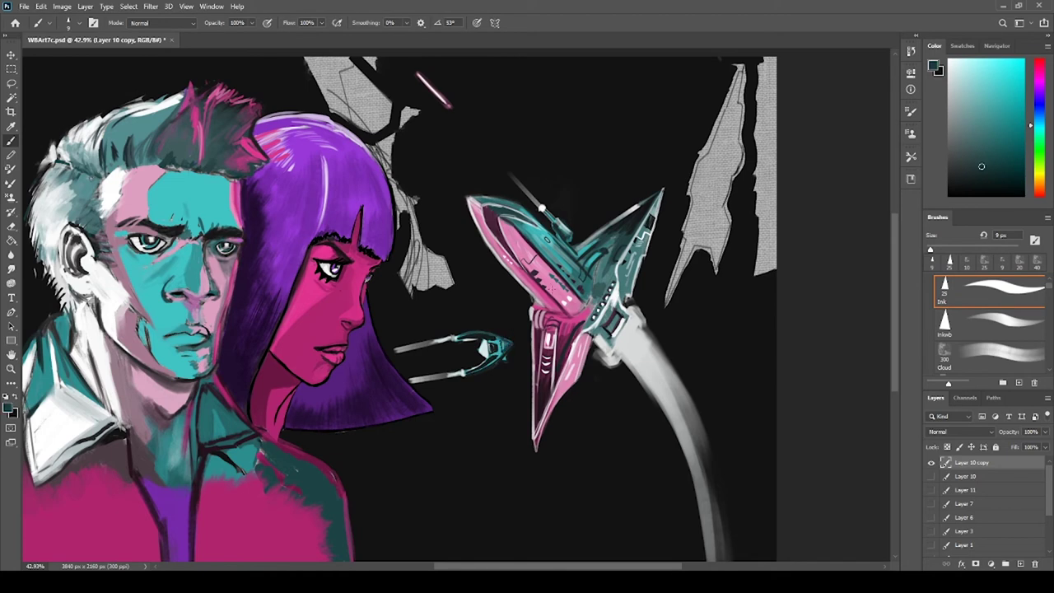
scroll(541, 207, down, 1)
key(2)
key(5)
alt+click(609, 222)
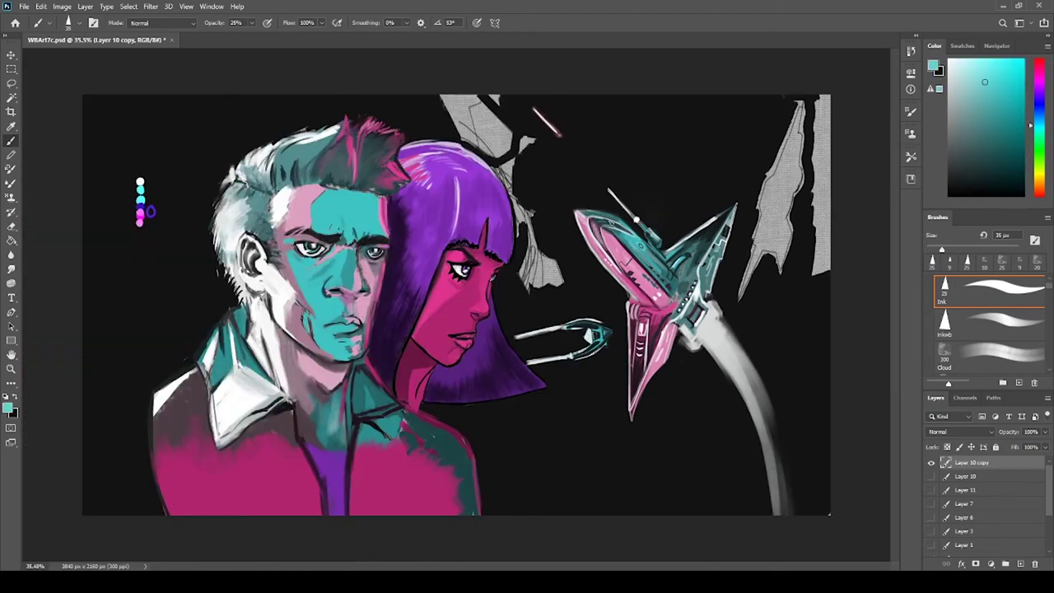
- Paint mauve over the grey wreck at the top at 87% opacity
alt+click(613, 232)
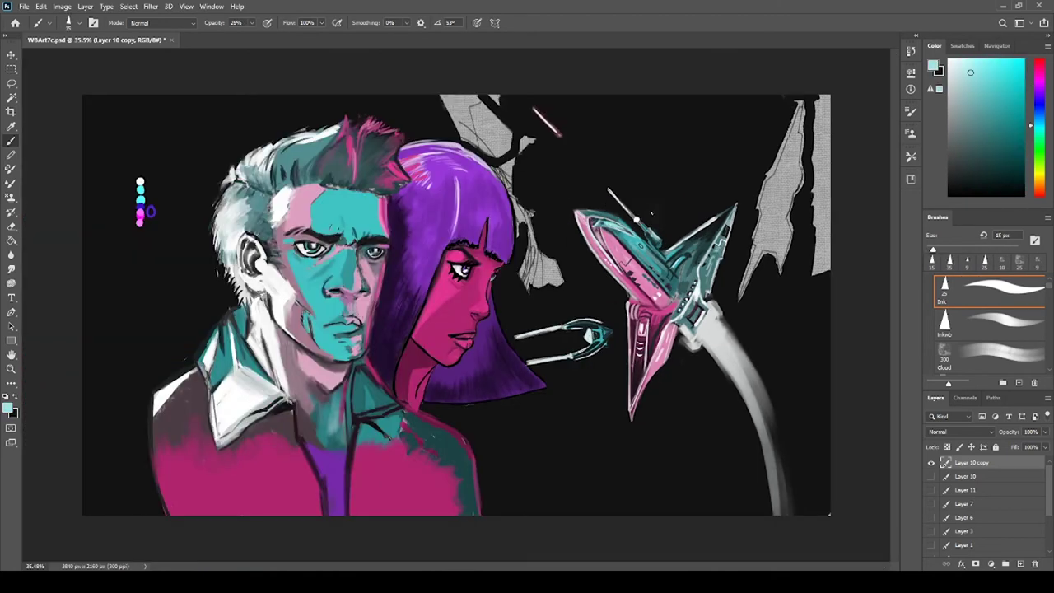
alt+click(458, 123)
key(8)
key(7)
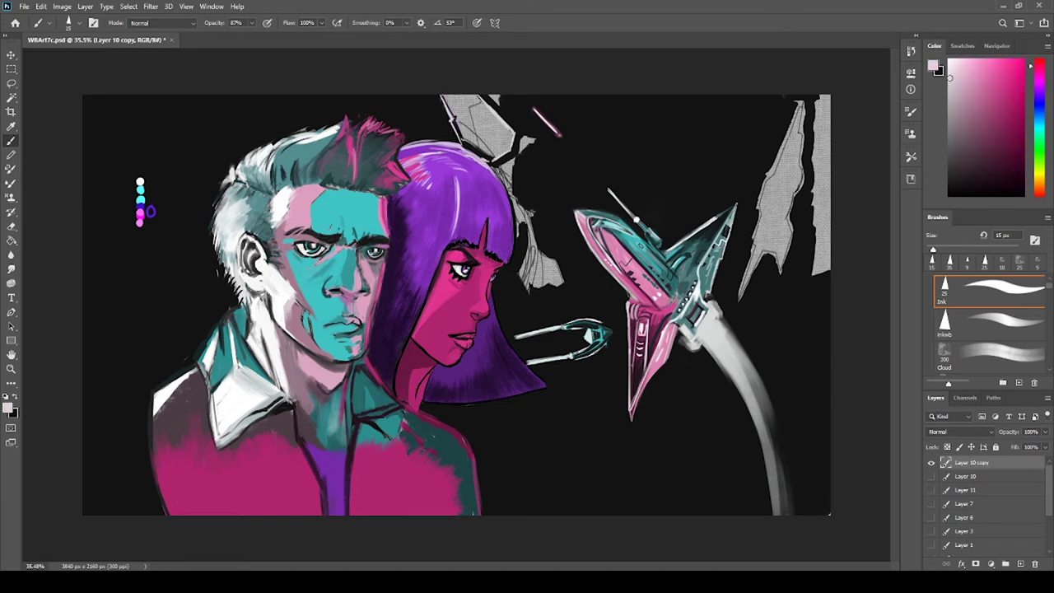
drag(494, 103, 465, 152)
drag(535, 220, 527, 288)
mouse_move(482, 97)
mouse_down()
mouse_move(461, 144)
mouse_move(568, 301)
mouse_up()
- Add teal detail and a white-purple explosion glow with thin white debris lines
drag(464, 100, 461, 103)
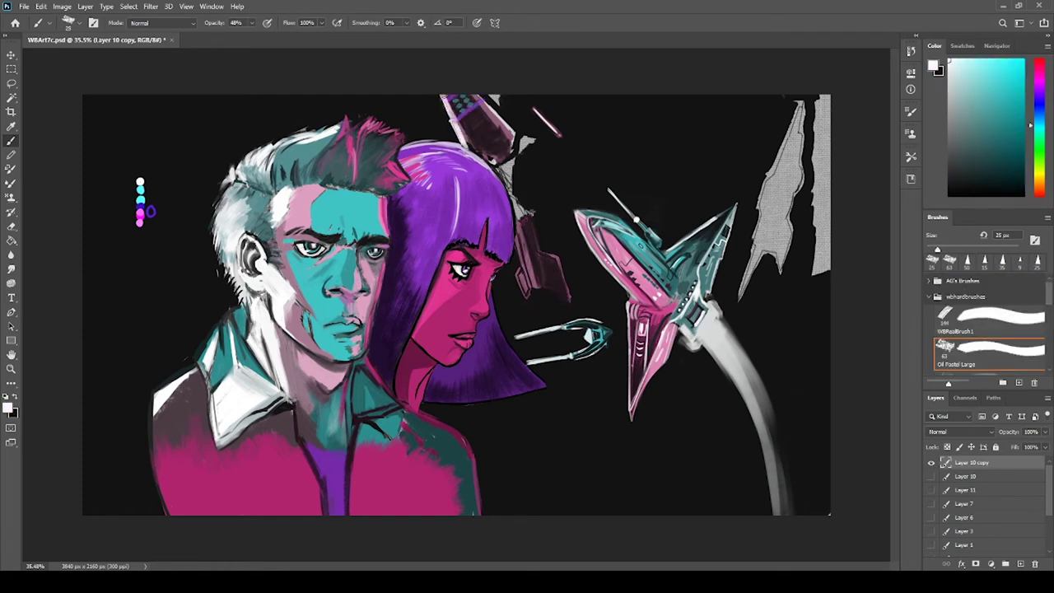
drag(506, 197, 543, 165)
mouse_move(522, 235)
mouse_down()
mouse_move(548, 157)
mouse_move(609, 124)
mouse_up()
drag(473, 119, 465, 140)
drag(527, 239, 531, 272)
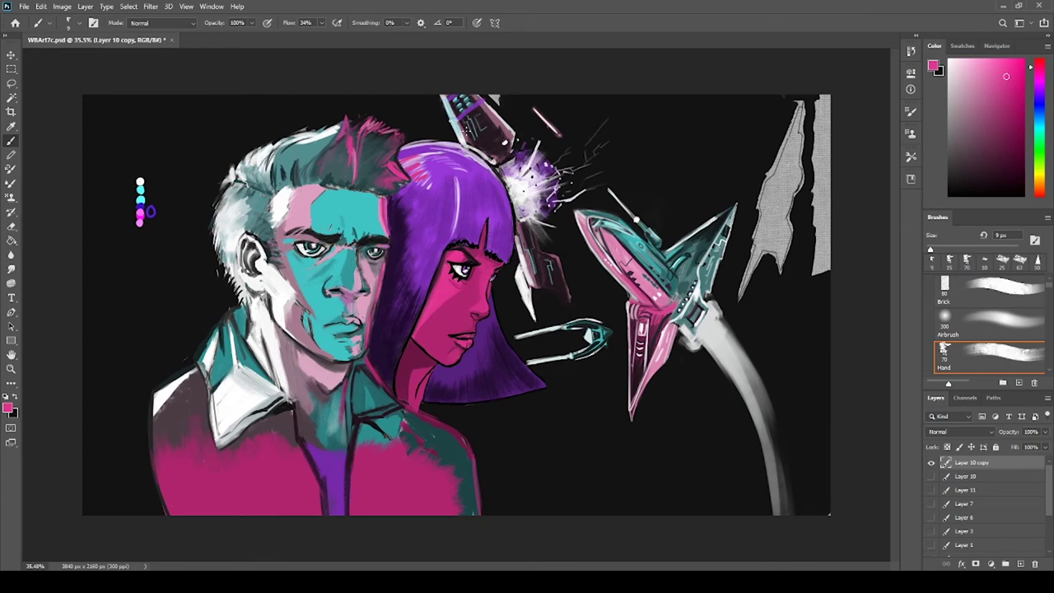
- Erase the grey textured shapes at right and pick the Snow brush for stars
drag(774, 165, 815, 247)
click(945, 333)
click(949, 70)
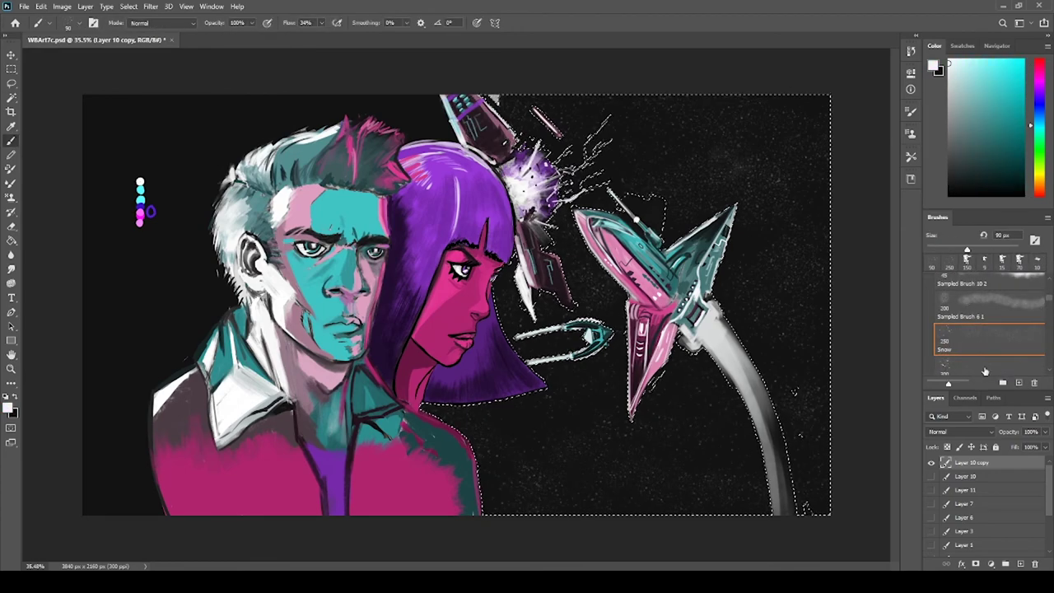
- Invert the selection to the background and spray cyan stars across it on a new layer
drag(741, 163, 785, 130)
click(988, 338)
click(998, 94)
click(1020, 563)
drag(700, 140, 642, 469)
click(988, 288)
drag(144, 144, 202, 146)
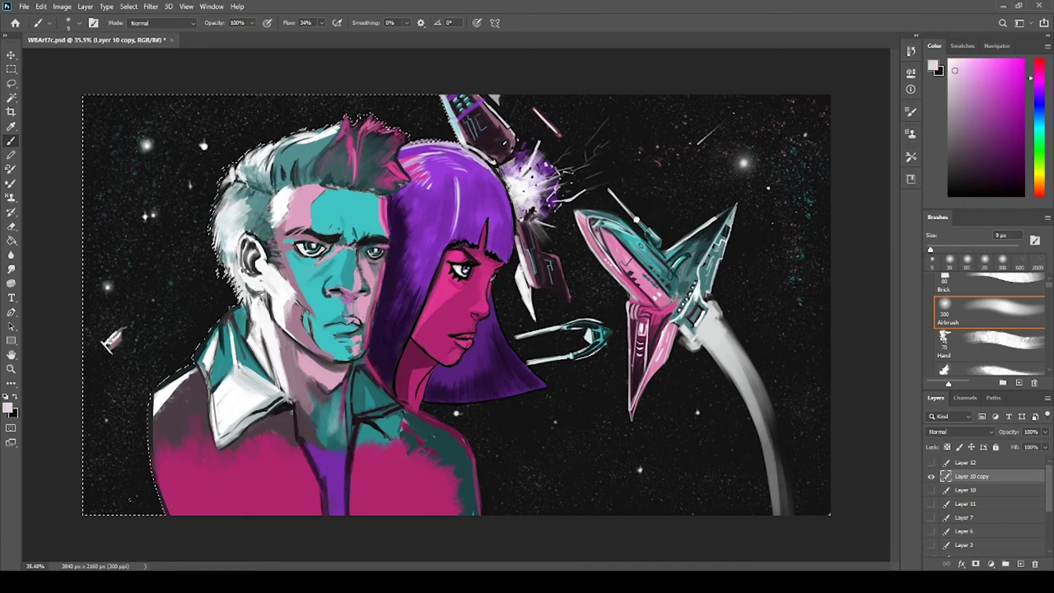
- Extend the man's shoulder in pale pink and add a bright white glow at the explosion
click(969, 165)
drag(148, 387, 107, 494)
click(944, 317)
click(951, 65)
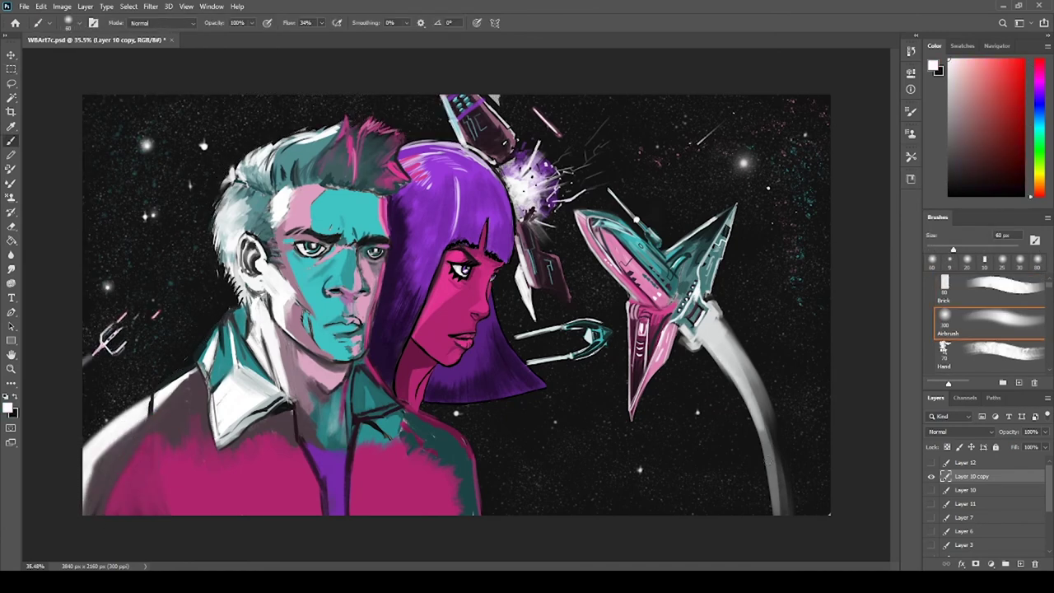
drag(527, 173, 518, 247)
- Texture the shirt with purple speckles, then repaint it pink with the large Brick brush
scroll(988, 329, down, 3)
click(947, 293)
click(1039, 84)
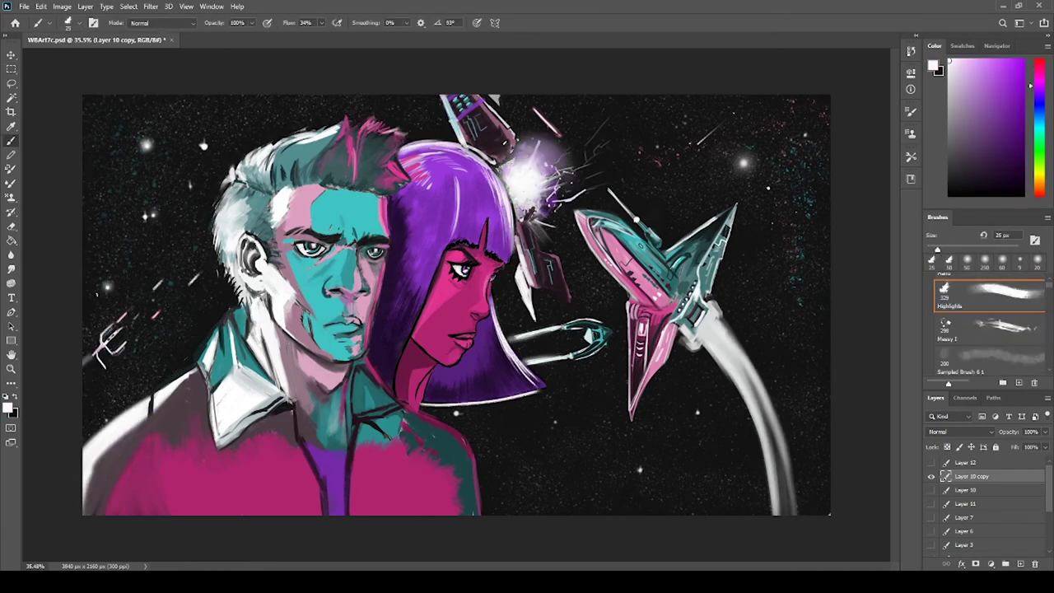
drag(461, 428, 428, 502)
click(988, 292)
click(1039, 125)
click(989, 171)
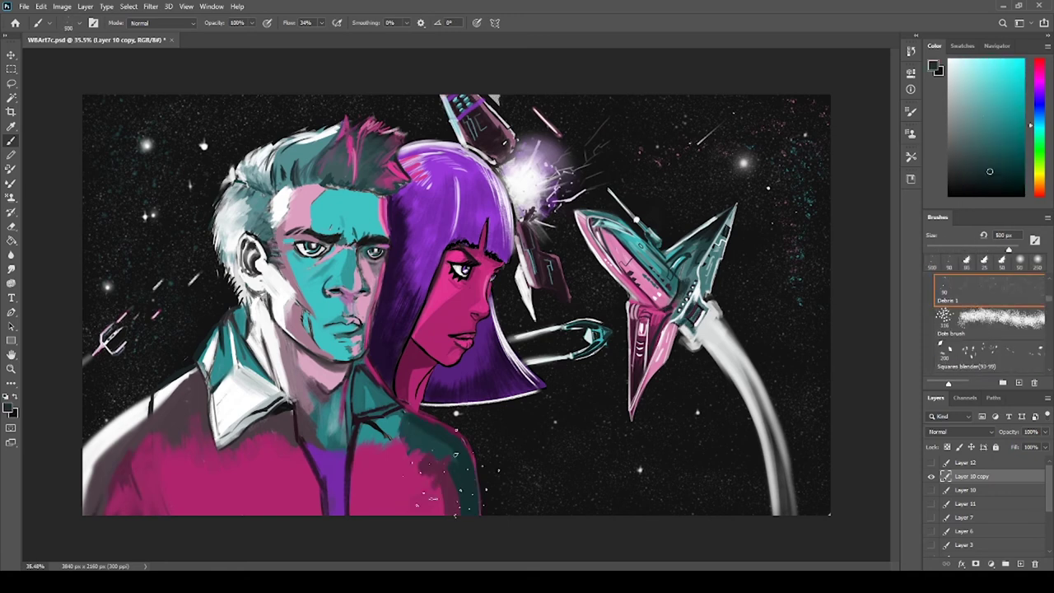
click(947, 304)
alt+click(141, 447)
drag(140, 461, 206, 403)
- Paint a yellow stripe down the centre of the man's shirt
alt+click(369, 490)
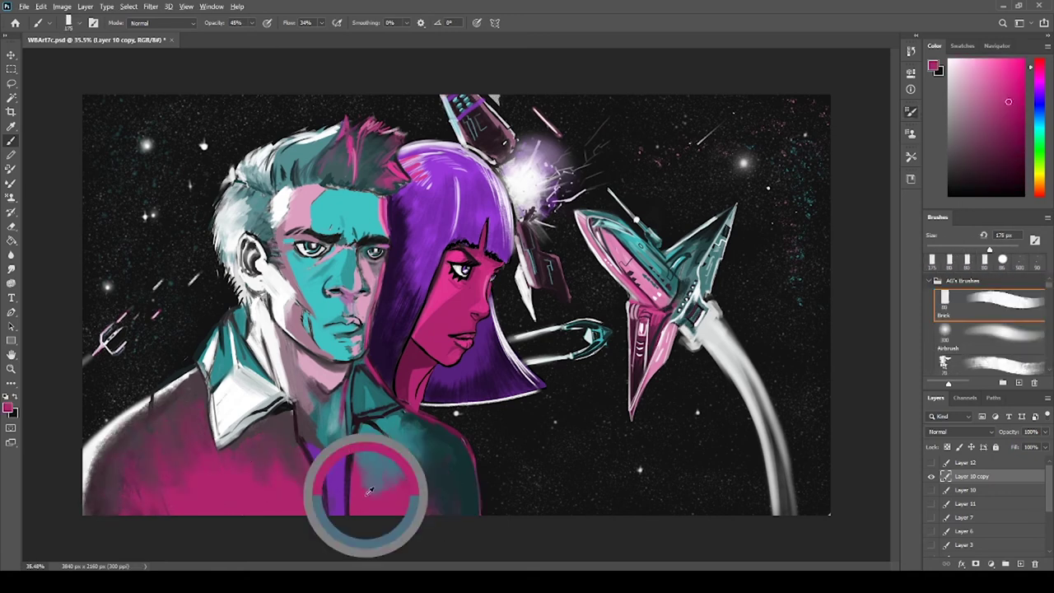
click(1039, 177)
drag(329, 440, 334, 510)
key(0)
- Add dark purple and pink strokes along the shirt and save the painting
click(932, 259)
click(950, 65)
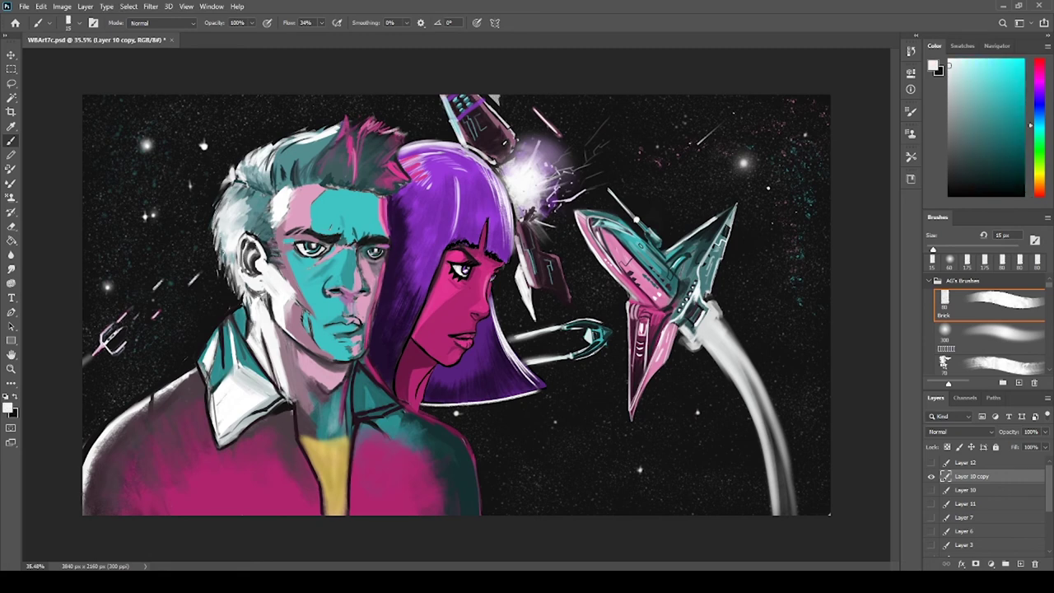
alt+click(375, 127)
drag(411, 404, 461, 494)
alt+click(428, 461)
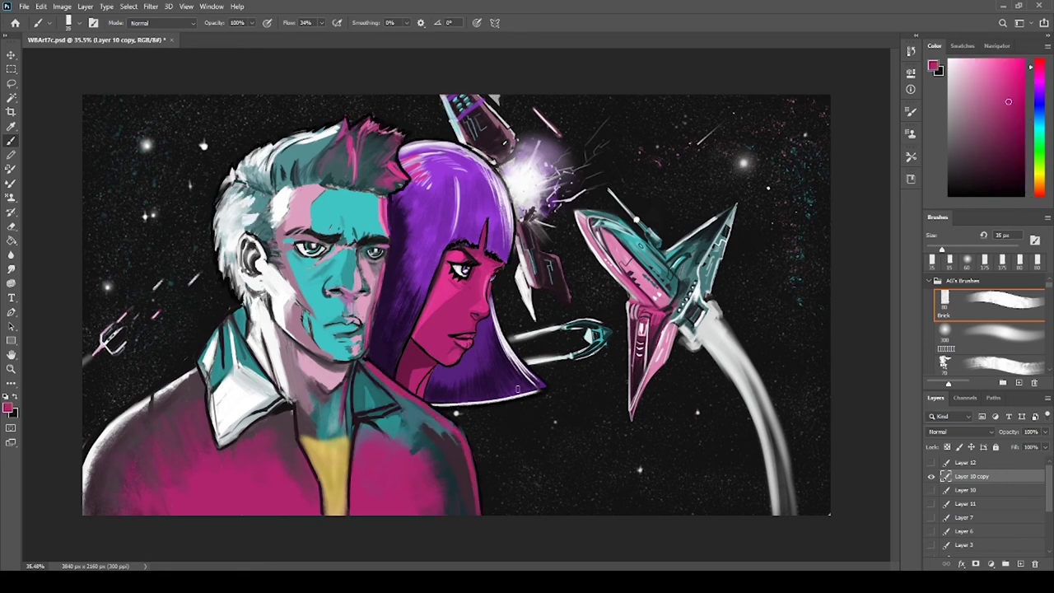
click(988, 354)
drag(156, 436, 263, 486)
key(ctrl+s)
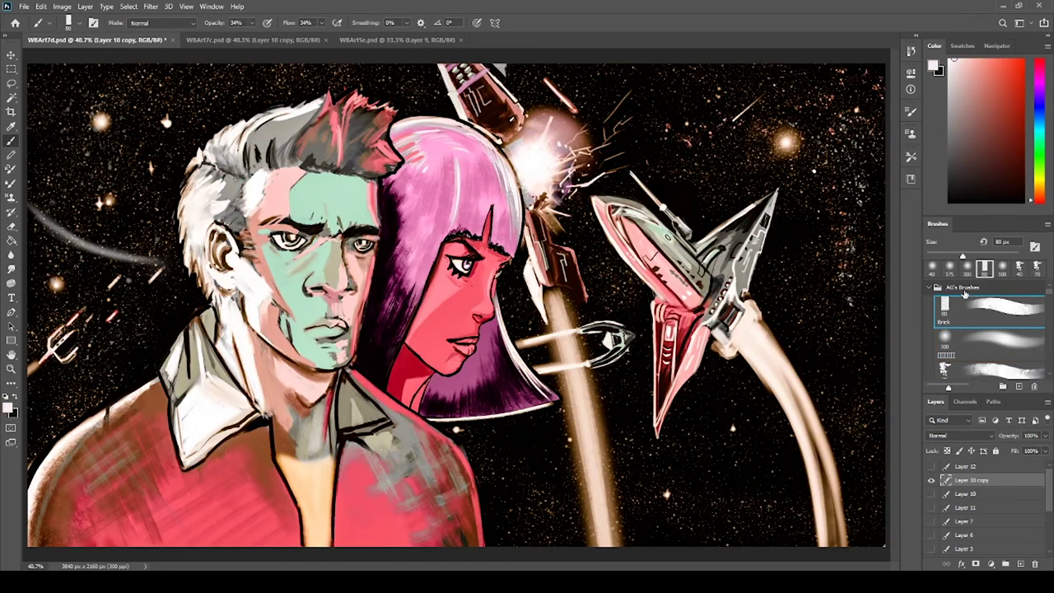
- Replace the grey streak at the left with a bright white glow
drag(164, 215, 132, 280)
drag(148, 231, 157, 272)
click(953, 169)
click(988, 341)
drag(156, 205, 140, 255)
- Touch up the explosion in orange and extend the left glow with the small Brick brush
click(1002, 124)
drag(140, 194, 165, 222)
drag(150, 296, 150, 362)
click(988, 309)
drag(152, 210, 99, 428)
click(988, 342)
click(990, 122)
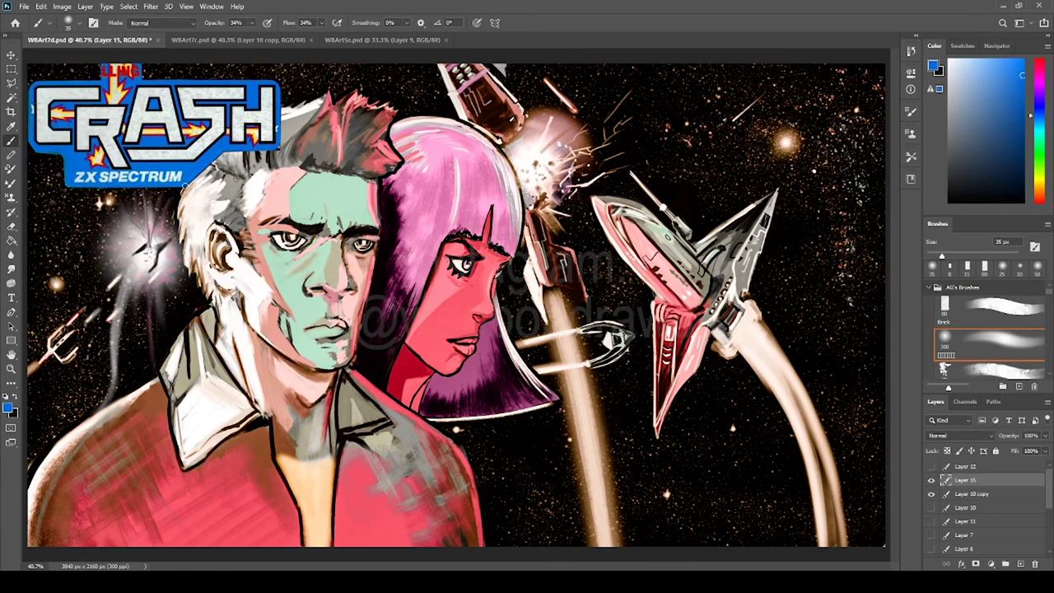
key(m)
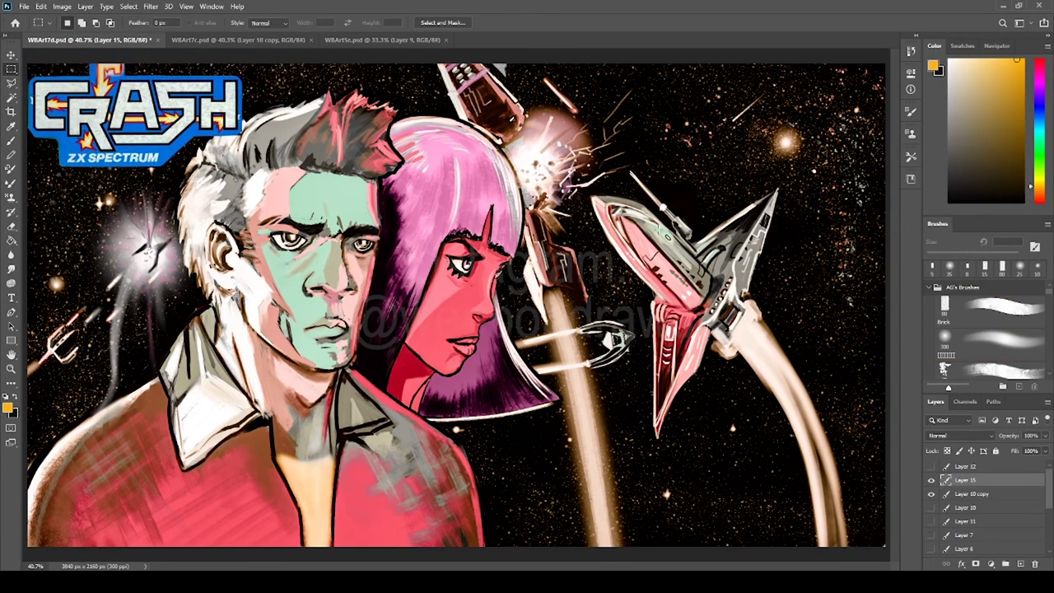